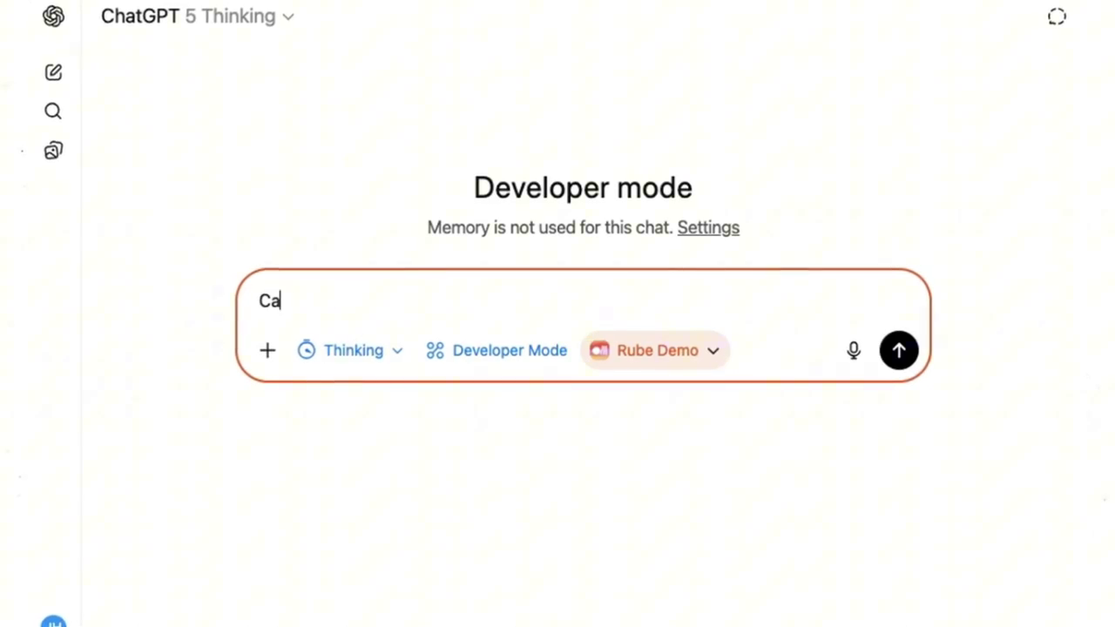
# Send the question 'Can you see my gmail inbox' in the Developer mode chat.
pyautogui.write('ox')
pyautogui.press('Return')
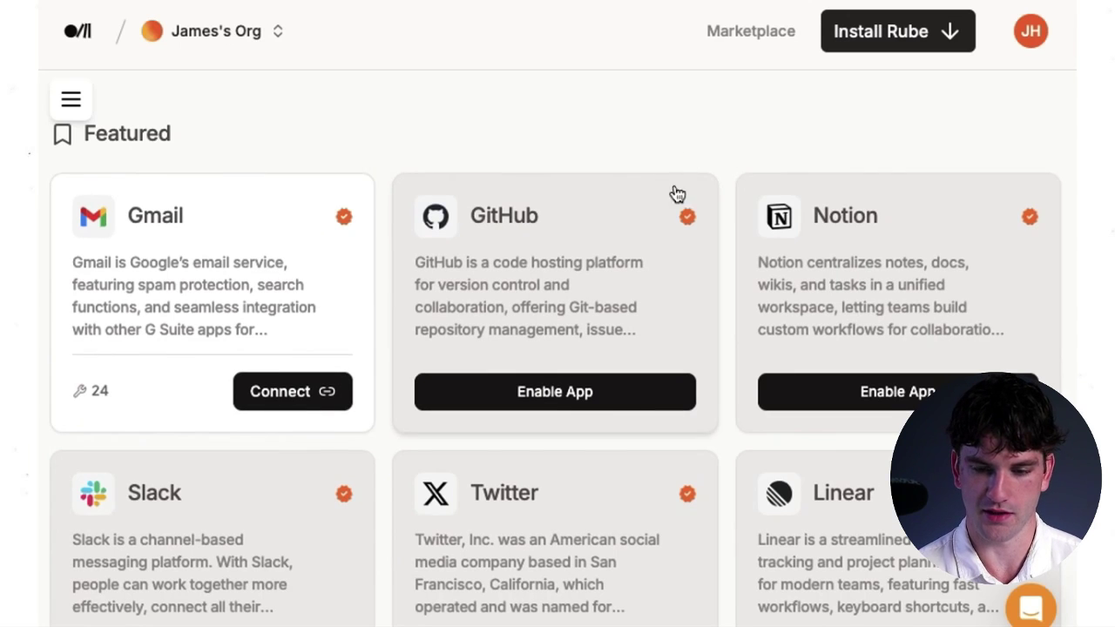
pyautogui.scroll(-3, 682, 171)
pyautogui.scroll(4, 682, 171)
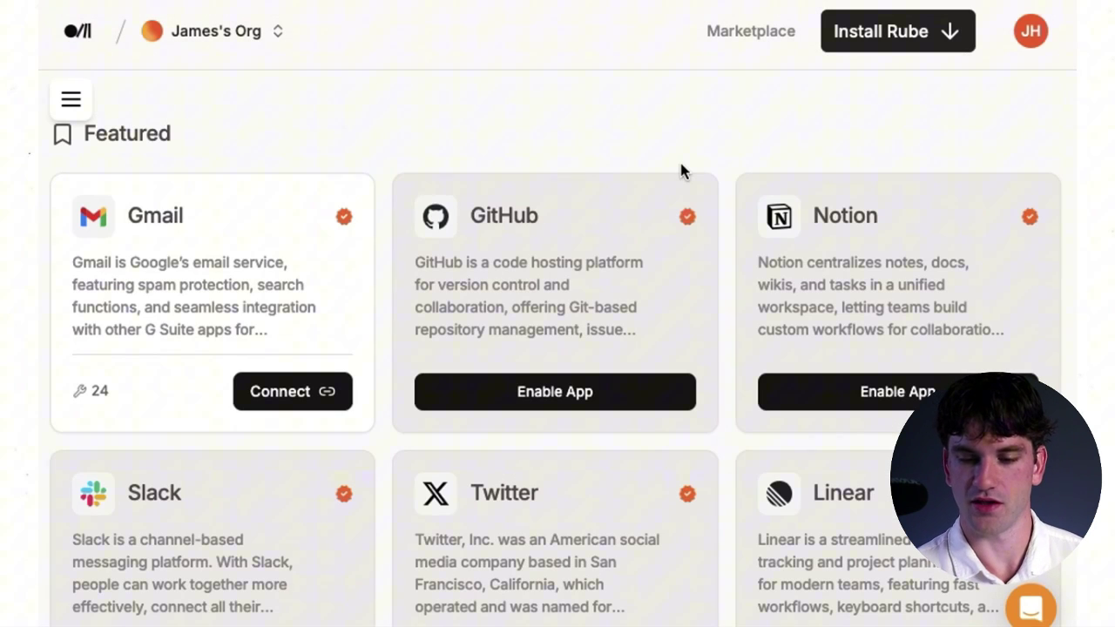
pyautogui.click(882, 38)
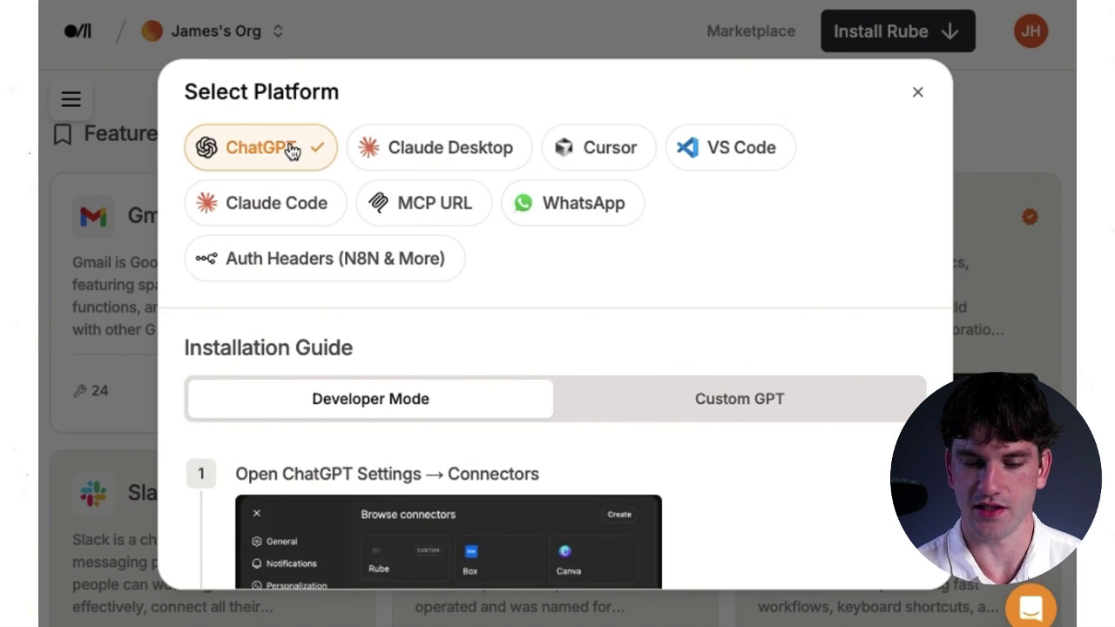
pyautogui.scroll(-1, 423, 415)
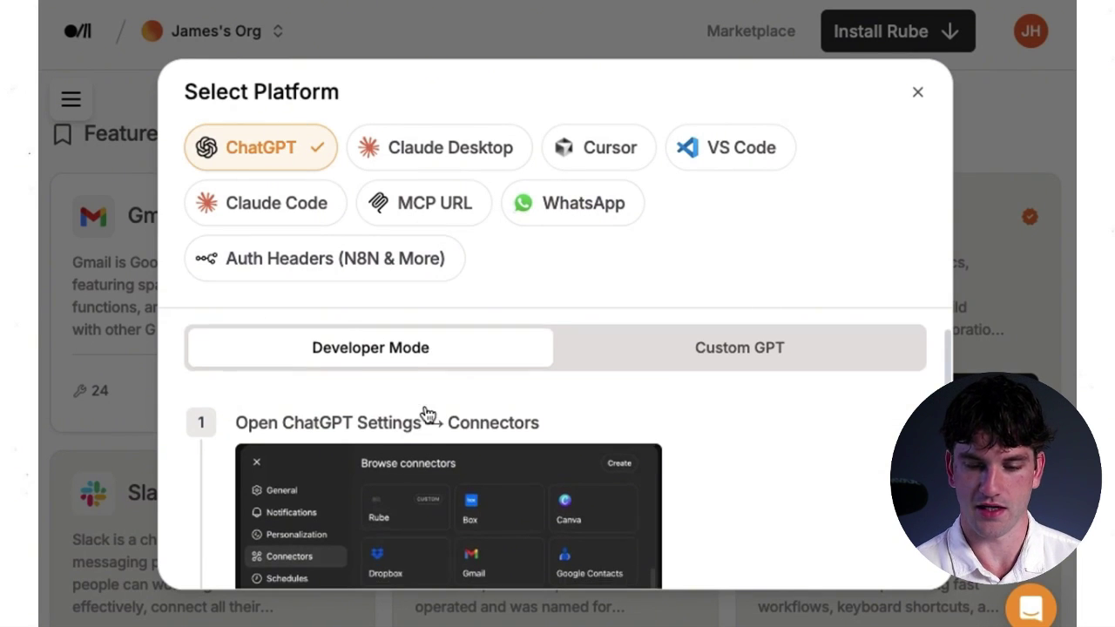
pyautogui.scroll(-2, 490, 403)
pyautogui.scroll(1, 490, 404)
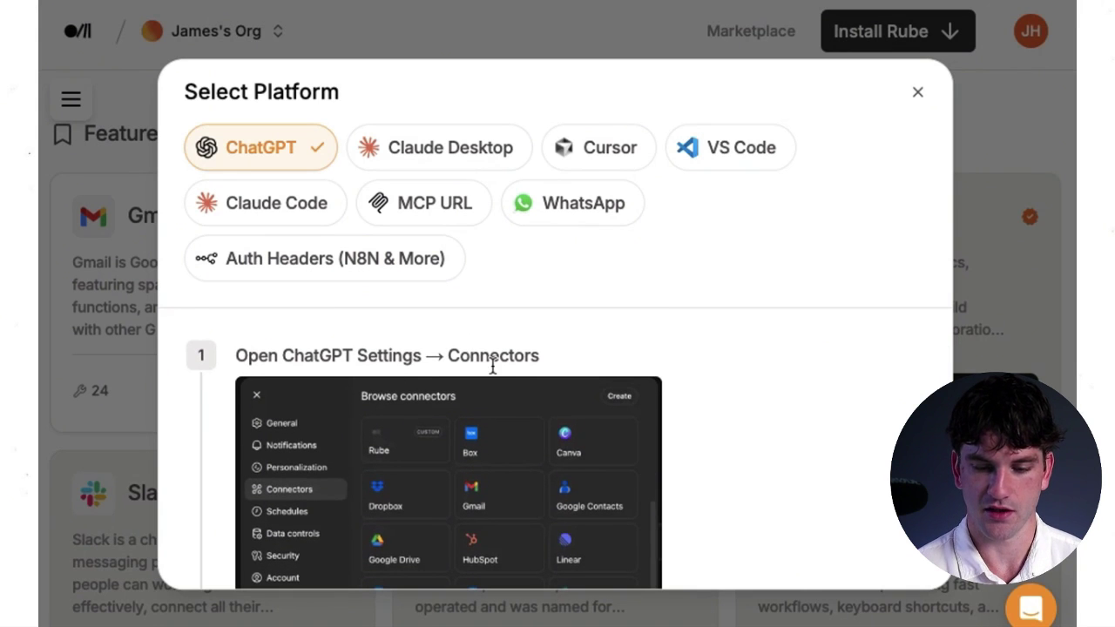
pyautogui.scroll(-2, 490, 369)
pyautogui.scroll(-8, 492, 373)
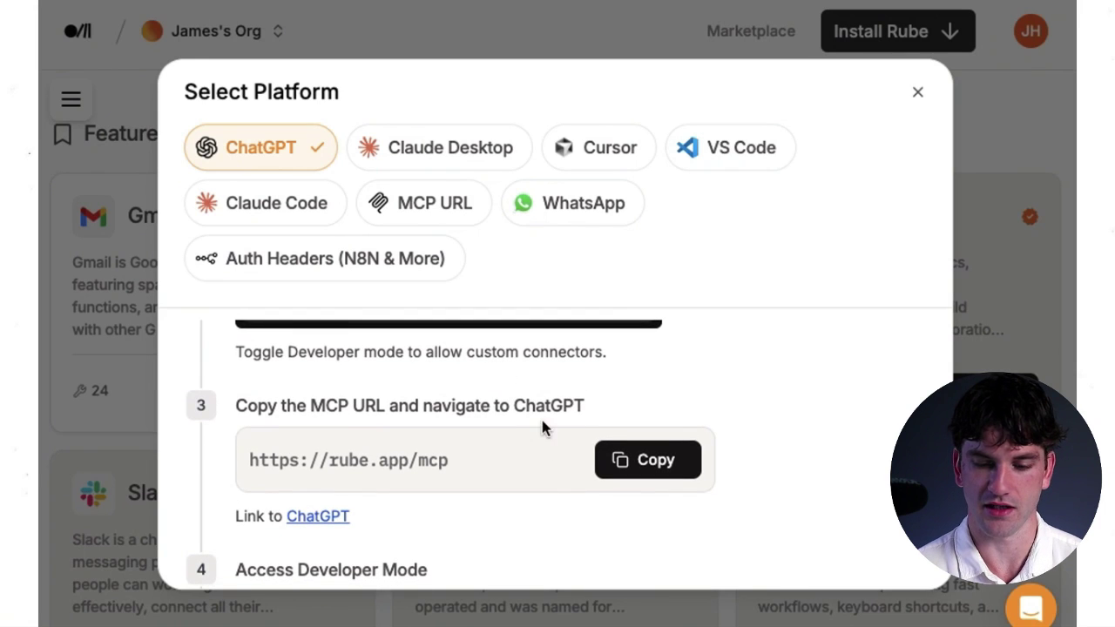
# Copy the Rube MCP URL and turn on Developer mode in ChatGPT's advanced connector settings.
pyautogui.click(652, 453)
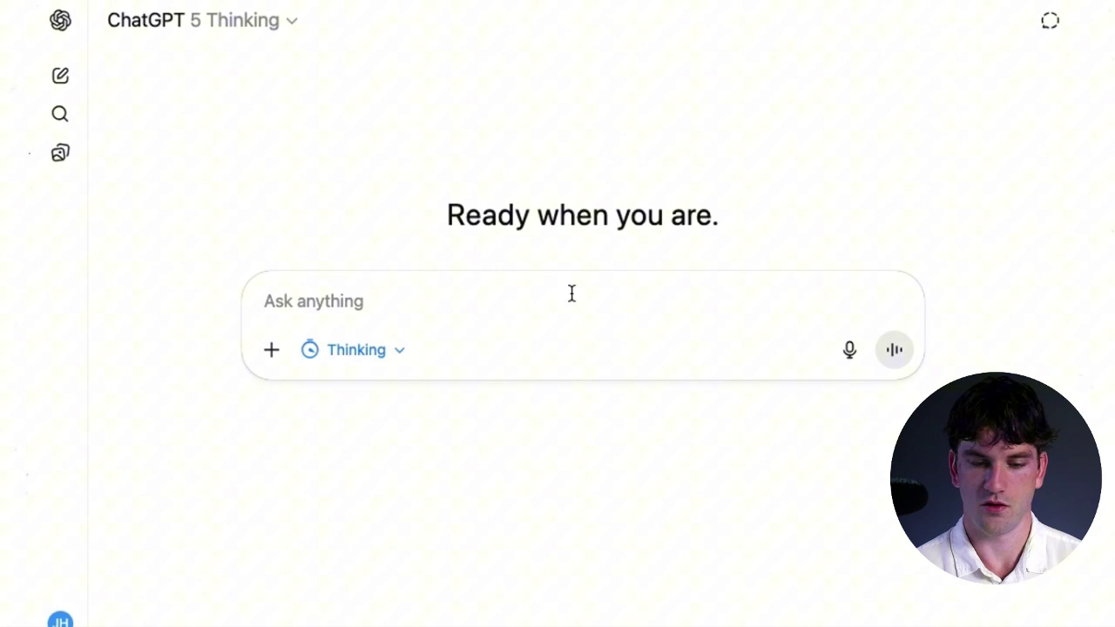
pyautogui.click(271, 351)
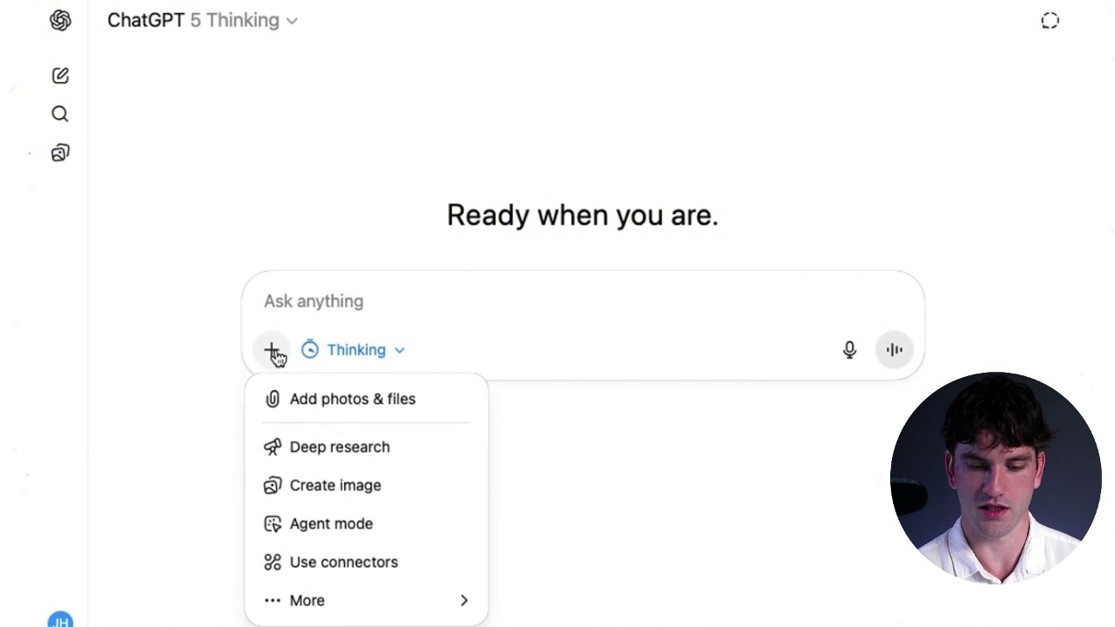
pyautogui.click(345, 563)
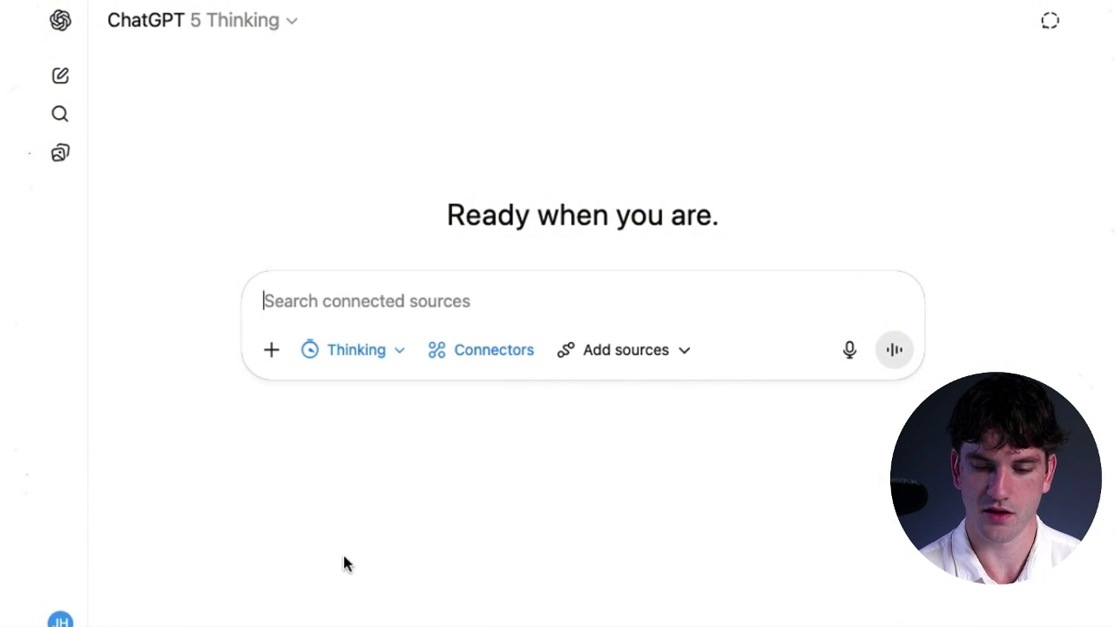
pyautogui.click(662, 355)
pyautogui.click(653, 307)
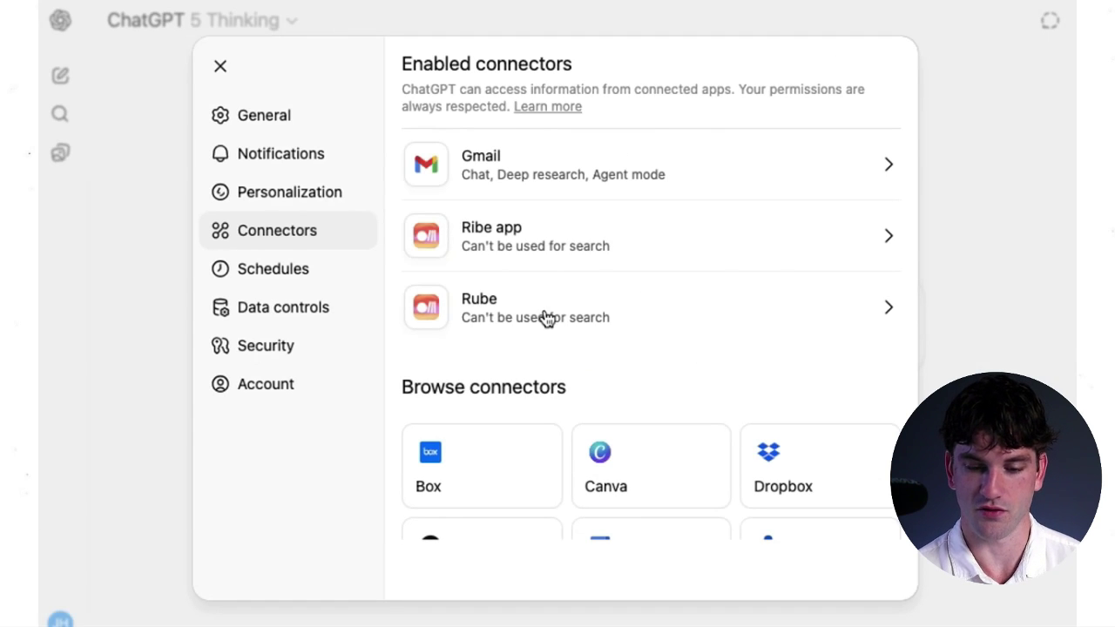
pyautogui.scroll(-10, 542, 316)
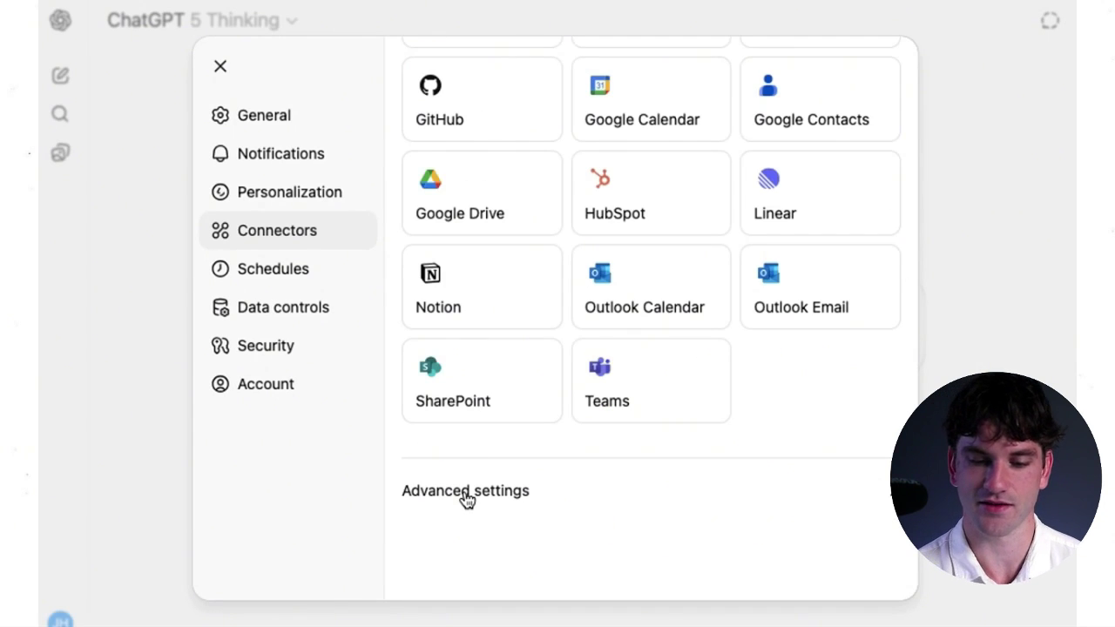
pyautogui.click(467, 493)
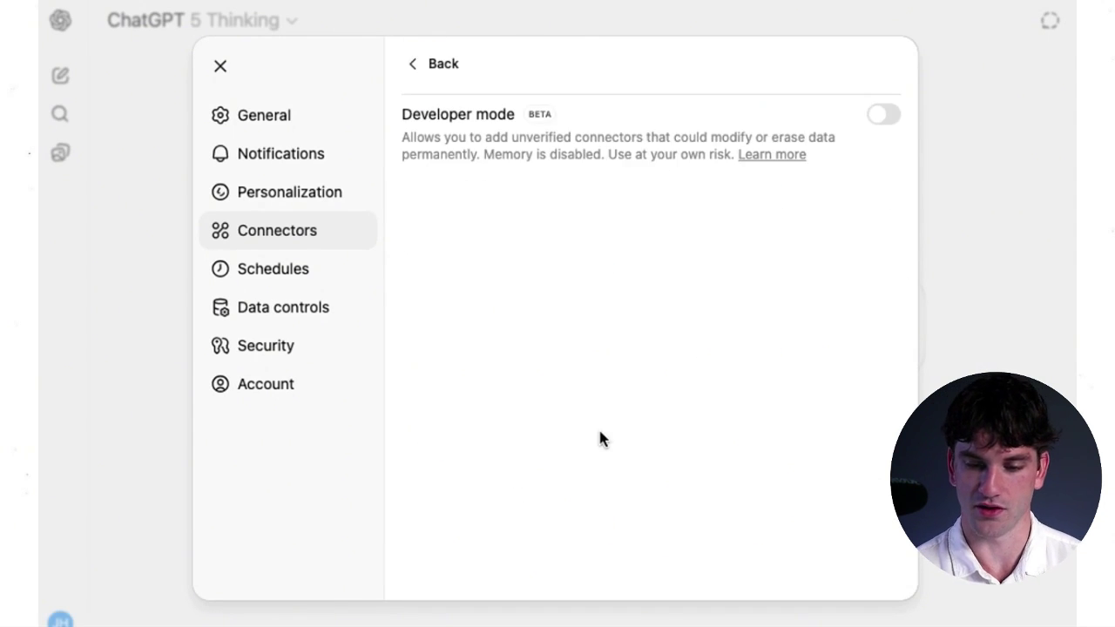
pyautogui.click(887, 115)
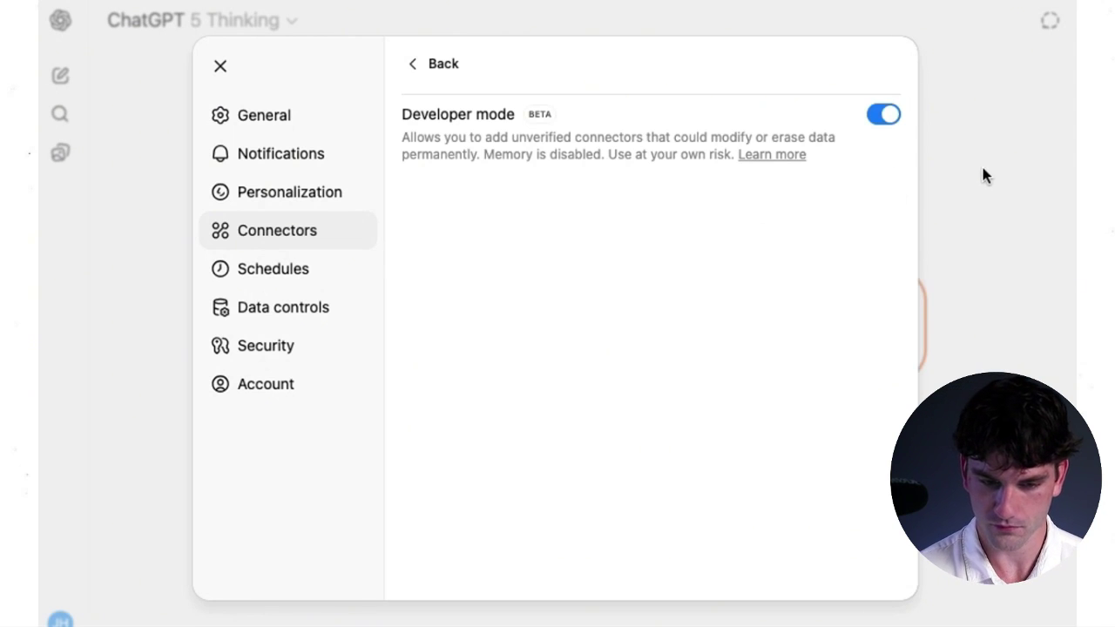
pyautogui.click(220, 66)
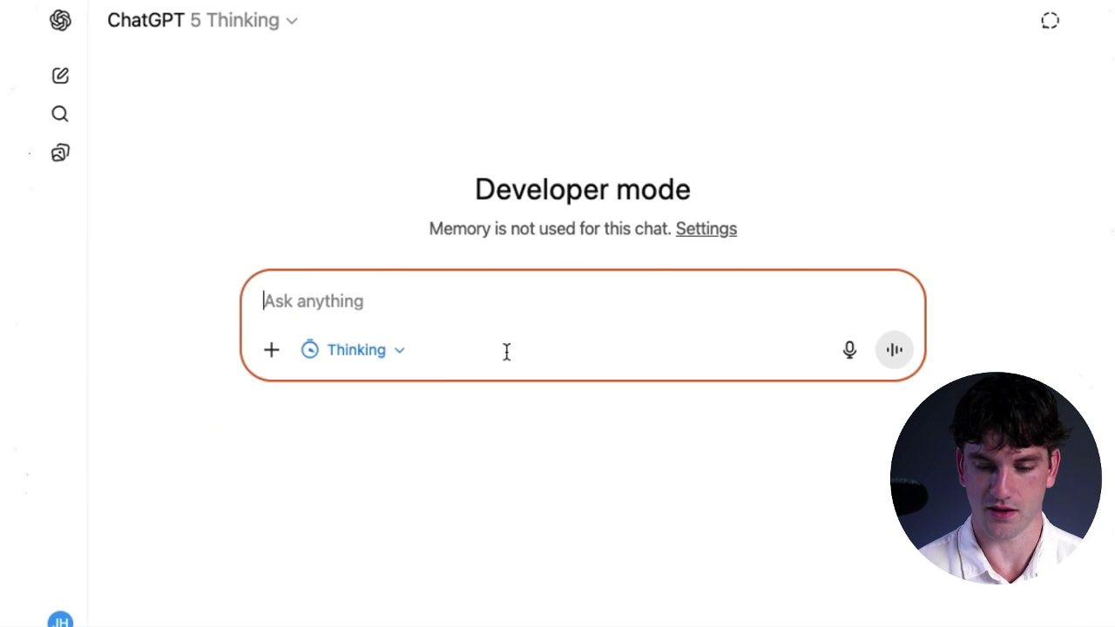
# Switch the chat into Developer Mode and bring up its available sources.
pyautogui.click(272, 366)
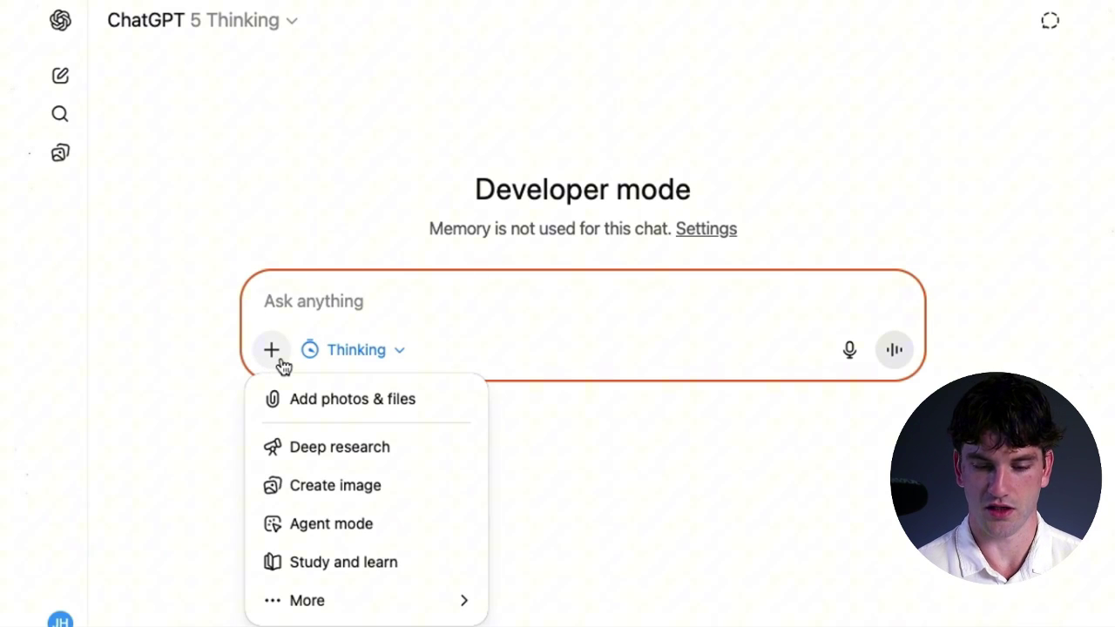
pyautogui.moveTo(383, 595)
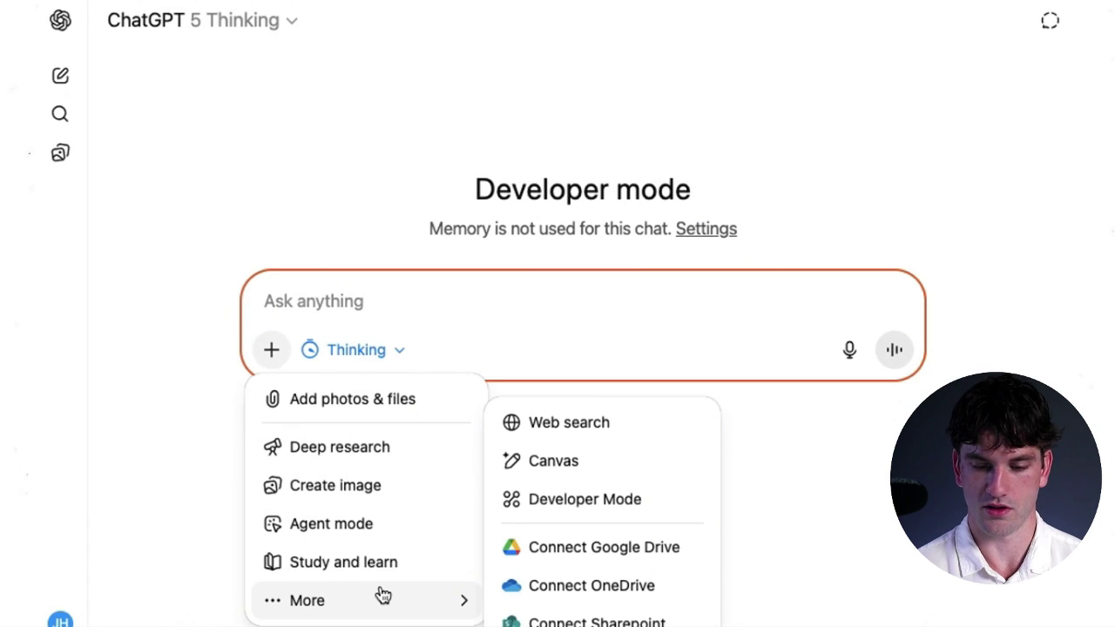
pyautogui.click(564, 502)
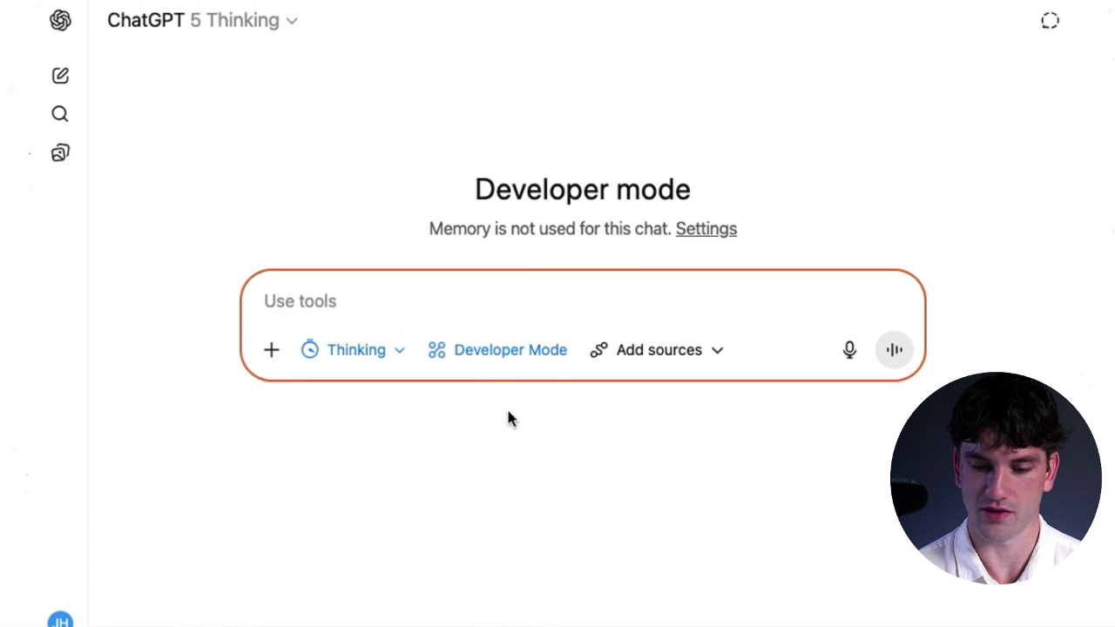
pyautogui.click(670, 346)
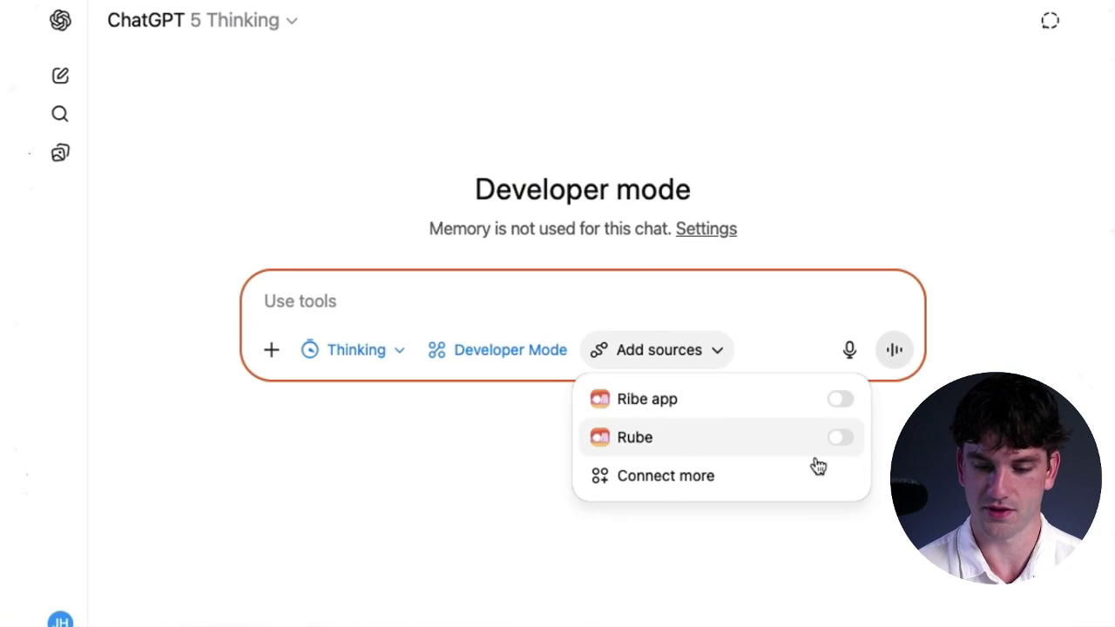
# Start a new connector named 'Rube Demo', described 'MCP from Rube', with the pasted MCP URL.
pyautogui.click(673, 482)
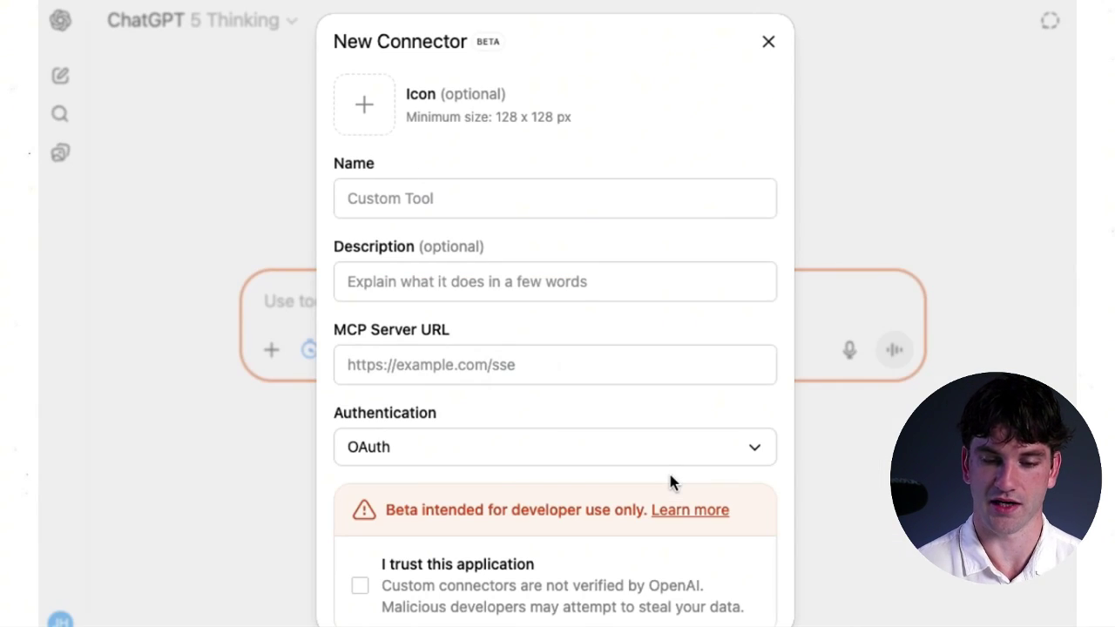
pyautogui.click(436, 202)
pyautogui.write('Rube Demo')
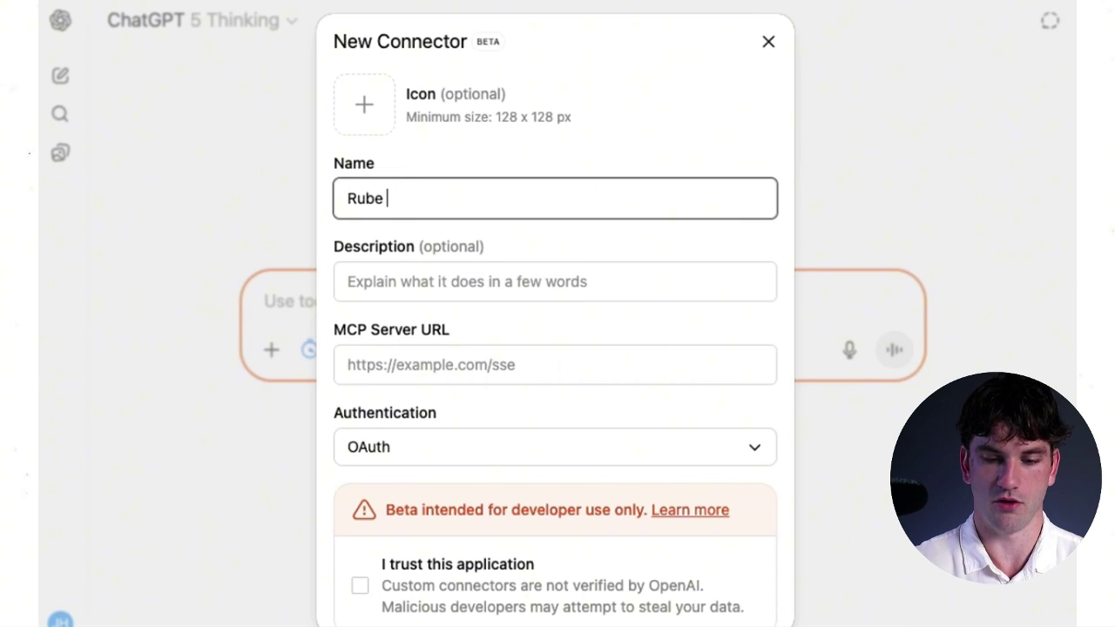
pyautogui.click(394, 278)
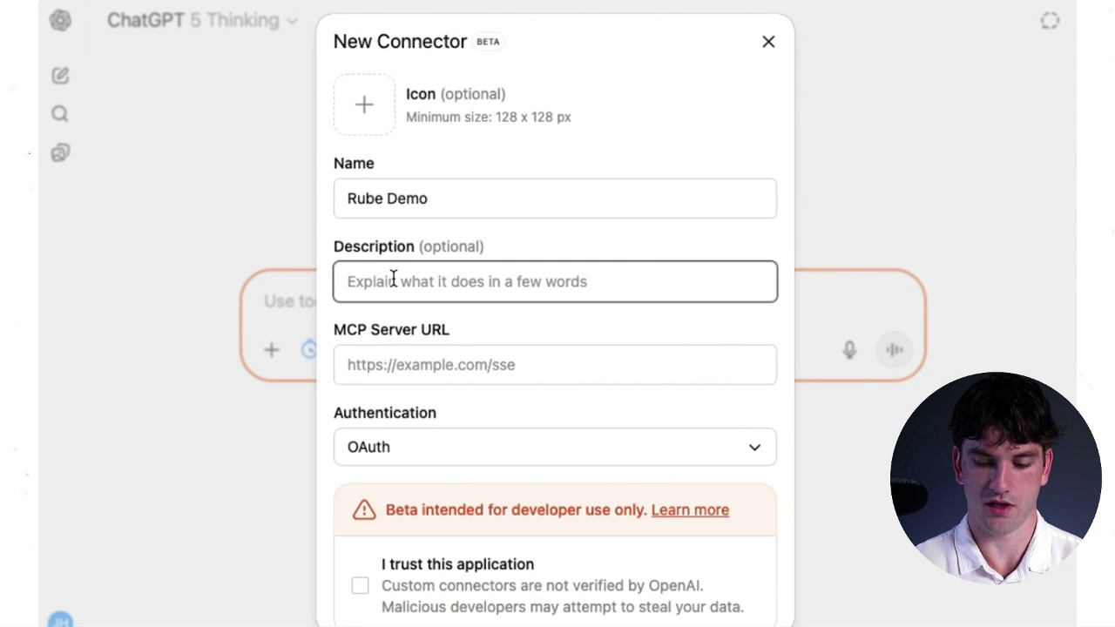
pyautogui.write('MCP from Rube')
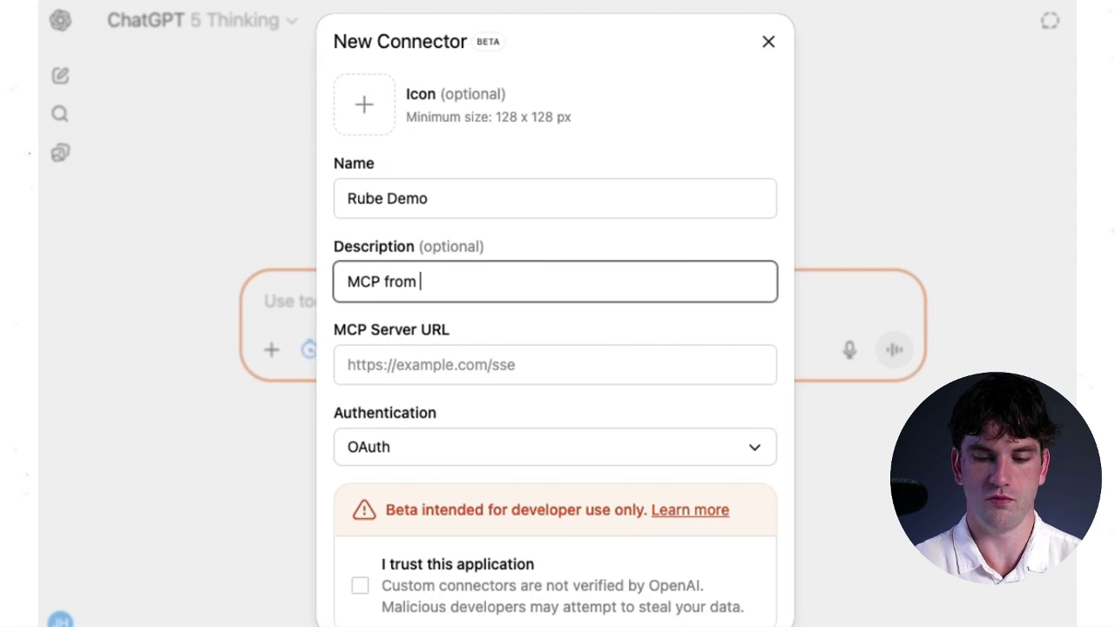
pyautogui.click(361, 361)
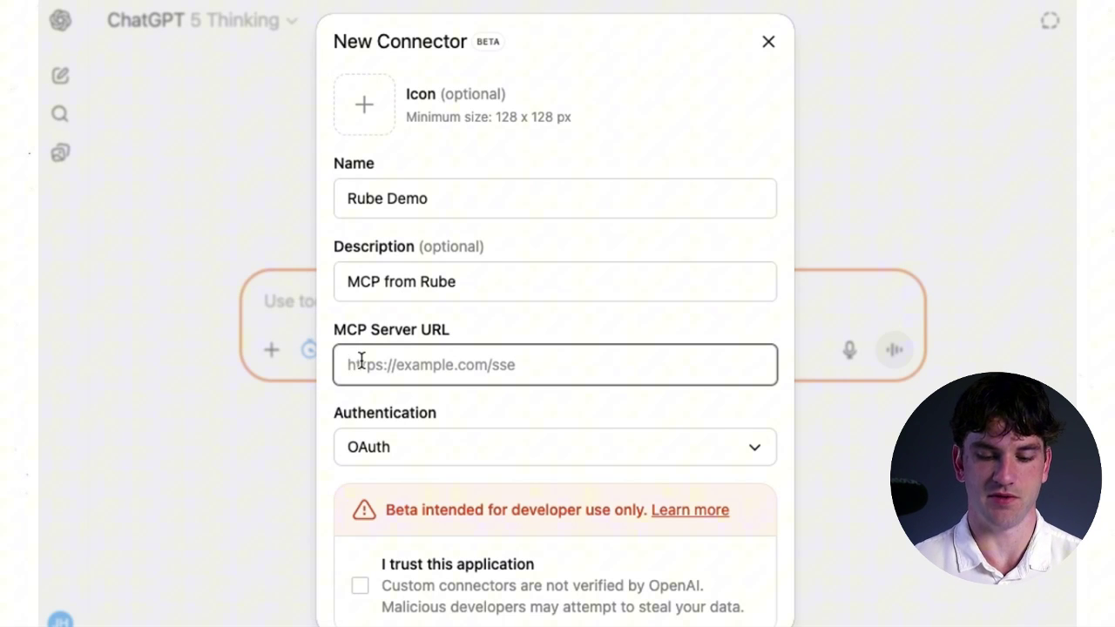
pyautogui.write('https://rube.app/mcp')
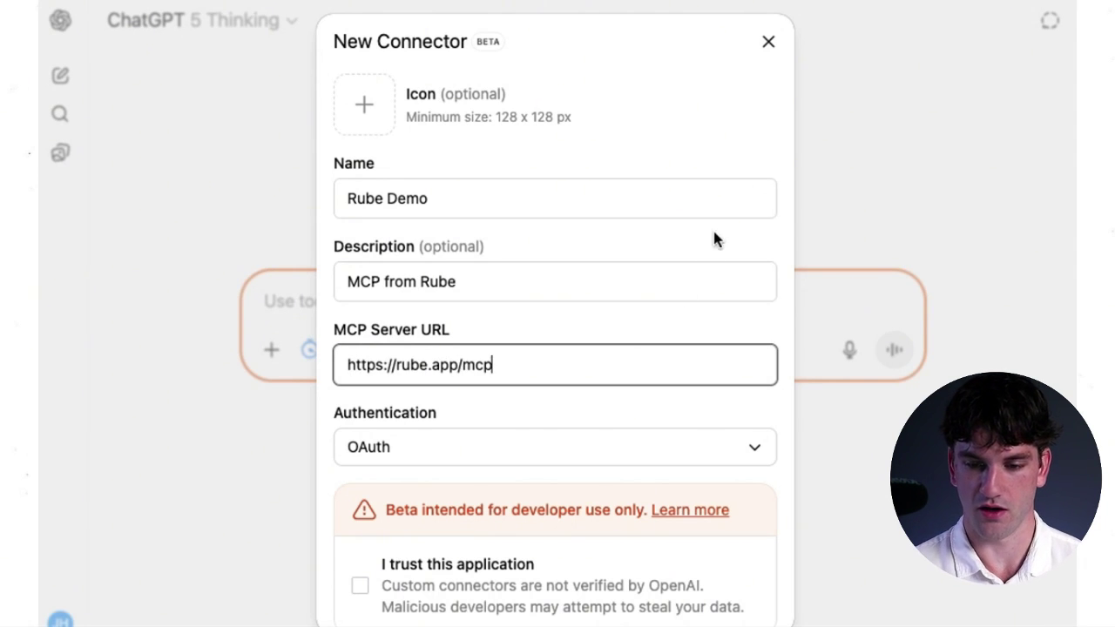
# Tick 'I trust this application' and create the Rube Demo connector.
pyautogui.press('super+Tab')
pyautogui.scroll(-2, 565, 331)
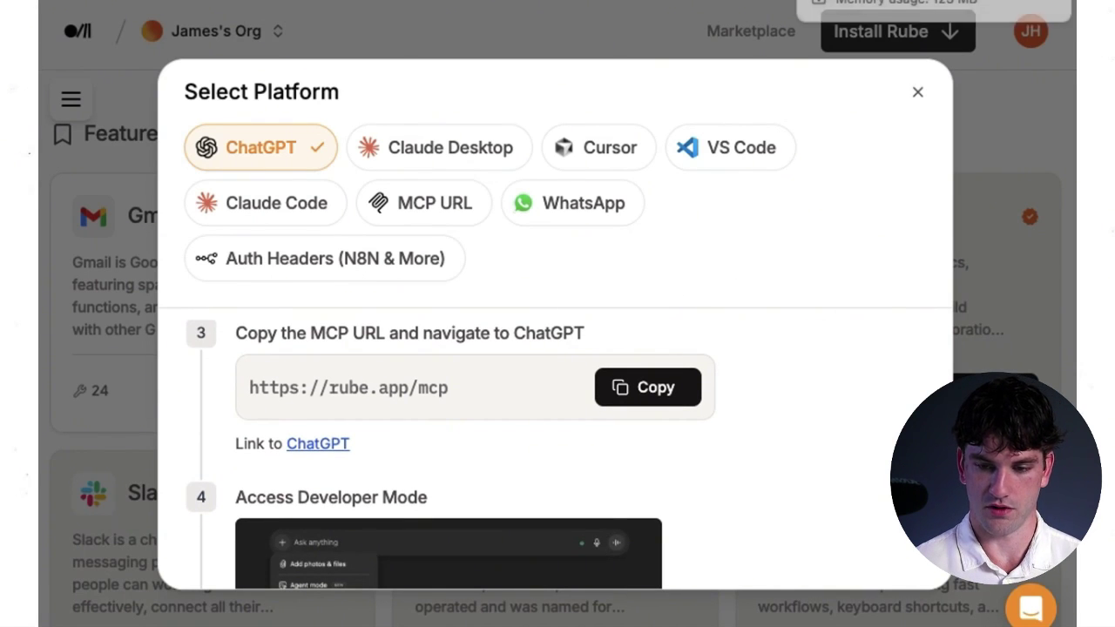
pyautogui.press('super+Tab')
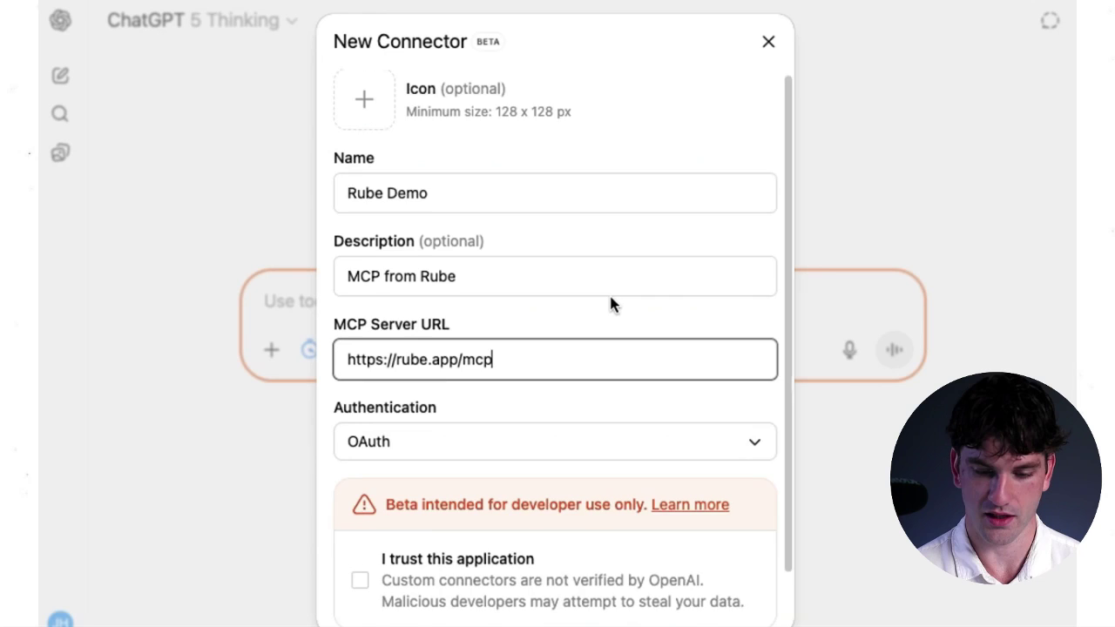
pyautogui.scroll(-2, 610, 304)
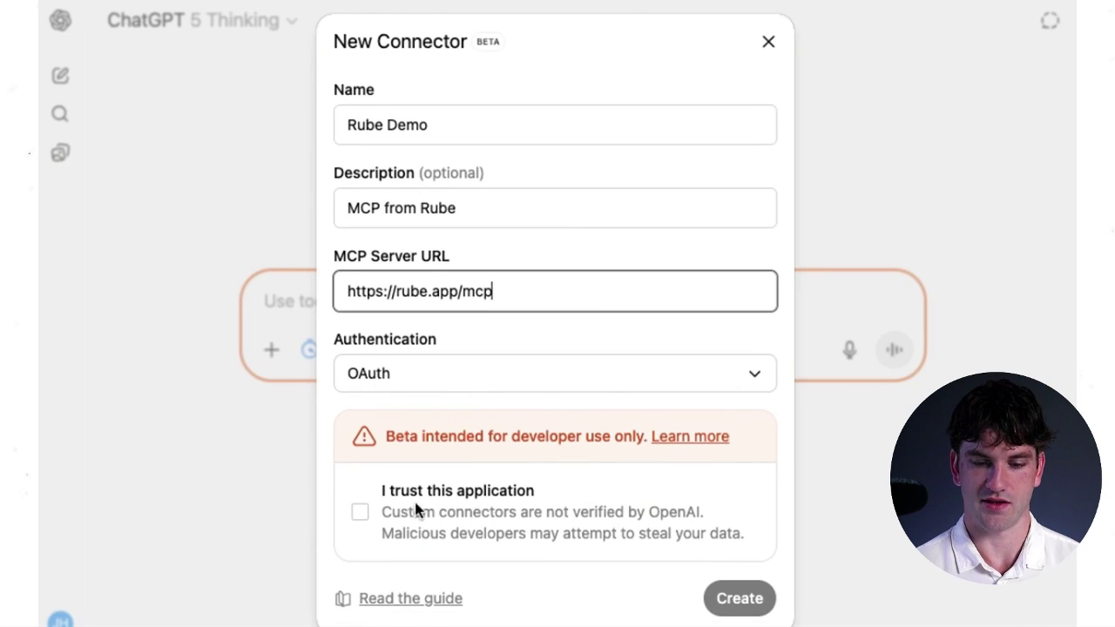
pyautogui.click(361, 512)
pyautogui.click(738, 599)
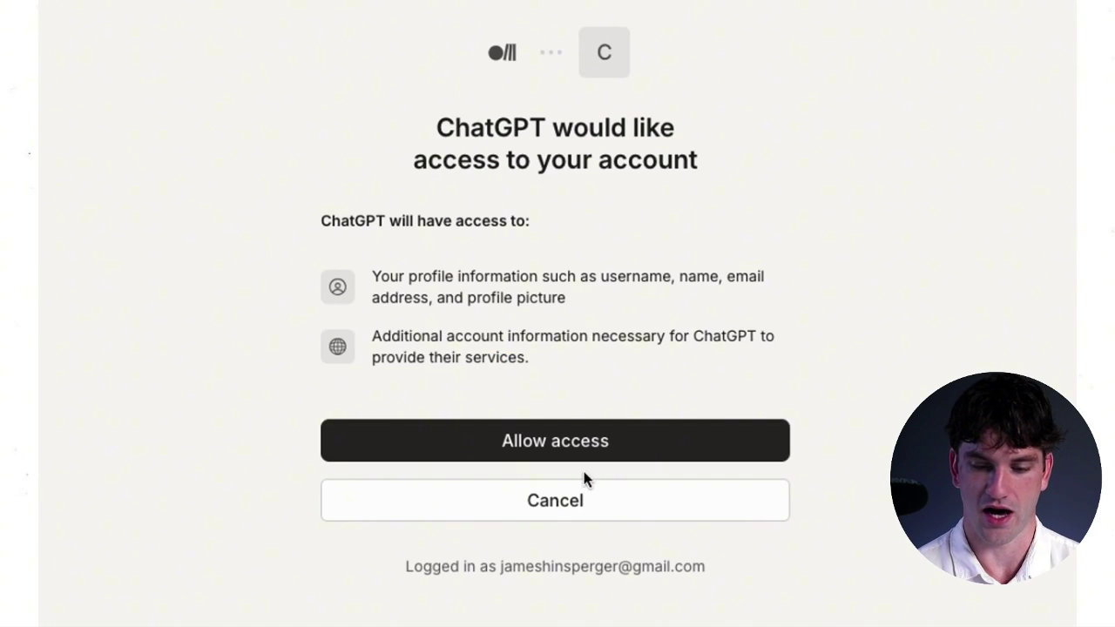
# Authorize ChatGPT for the Rube organization, then start a Developer Mode chat and list sources.
pyautogui.click(599, 441)
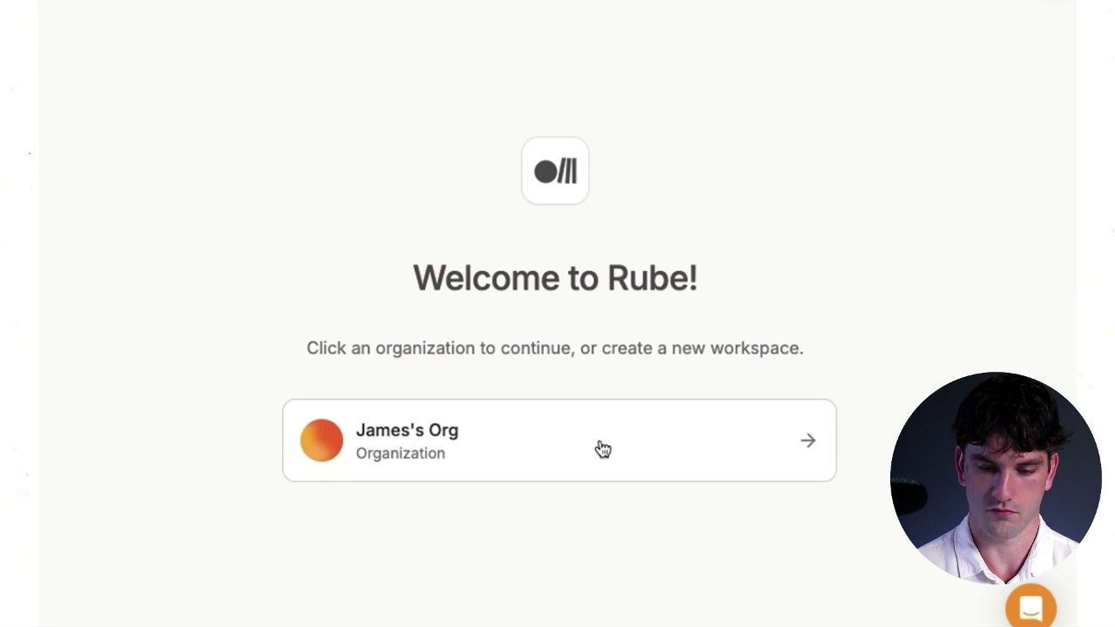
pyautogui.click(600, 459)
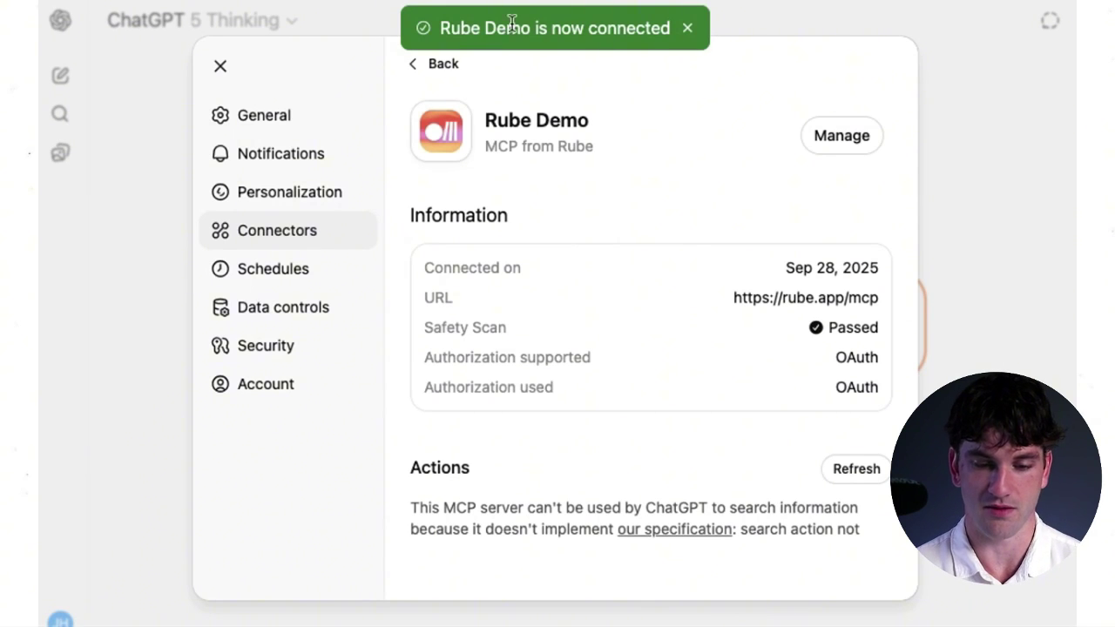
pyautogui.click(221, 67)
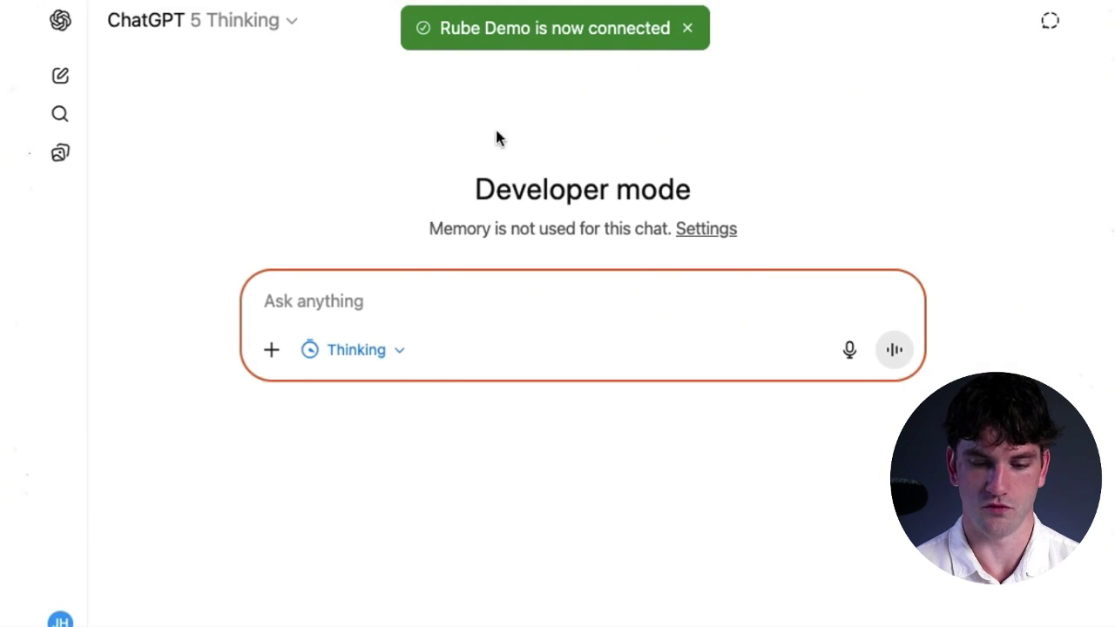
pyautogui.click(272, 349)
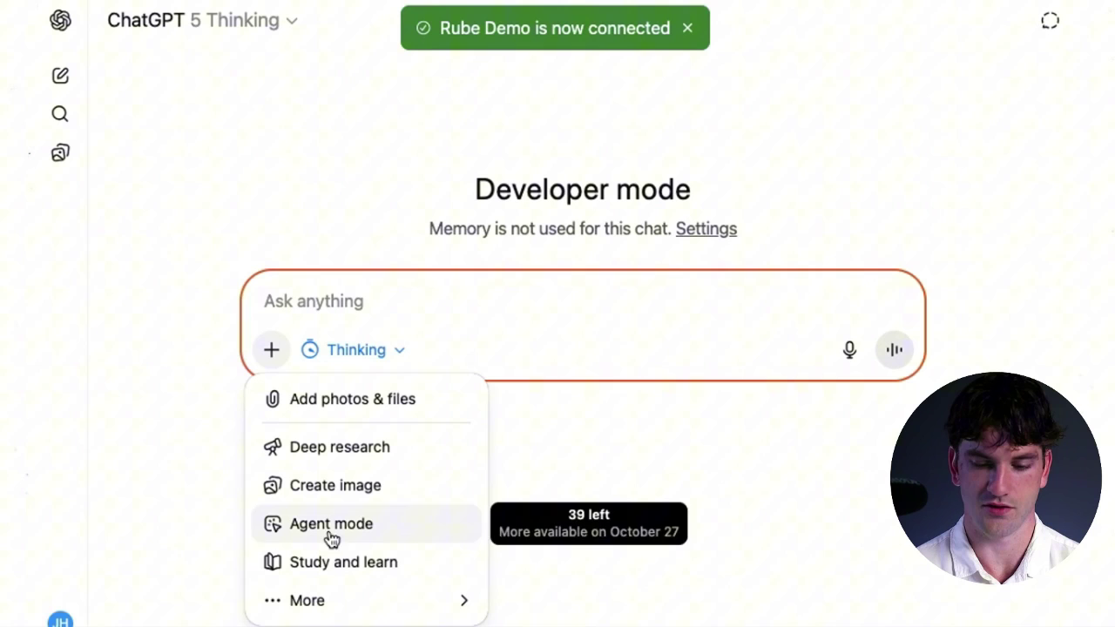
pyautogui.moveTo(408, 601)
pyautogui.click(580, 502)
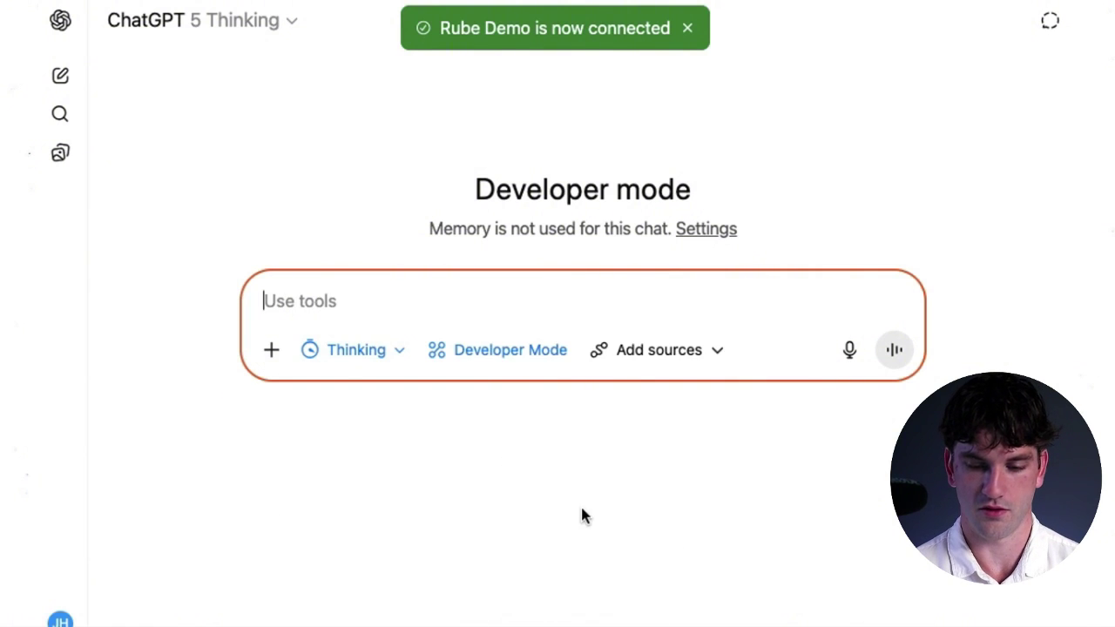
pyautogui.click(651, 357)
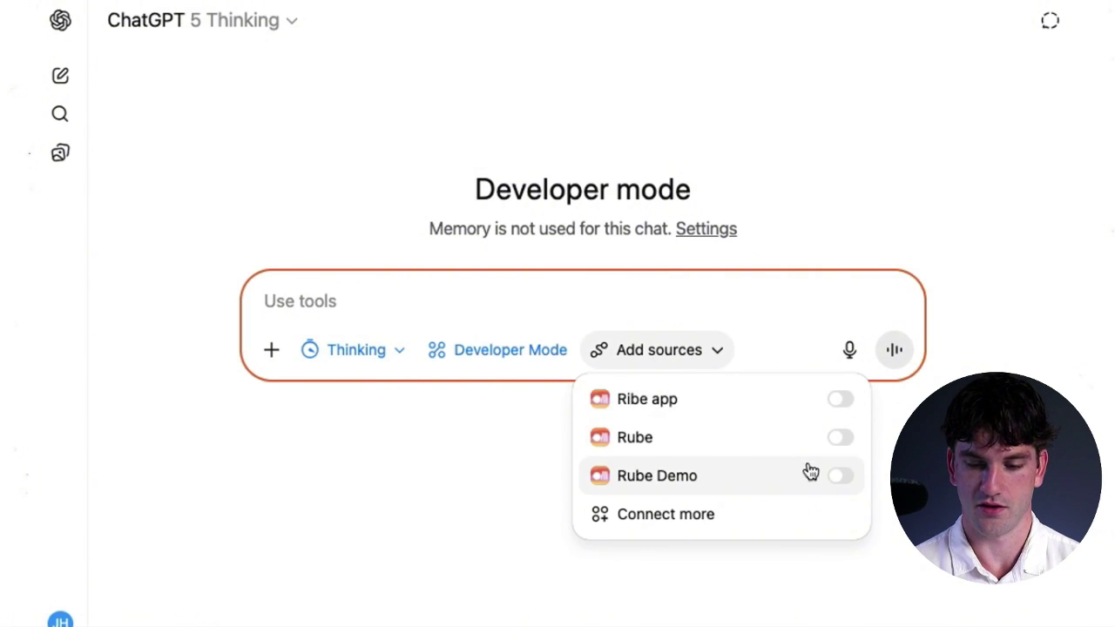
# Enable Rube Demo as a source for the chat and dismiss the platform setup dialog.
pyautogui.click(838, 476)
pyautogui.press('Escape')
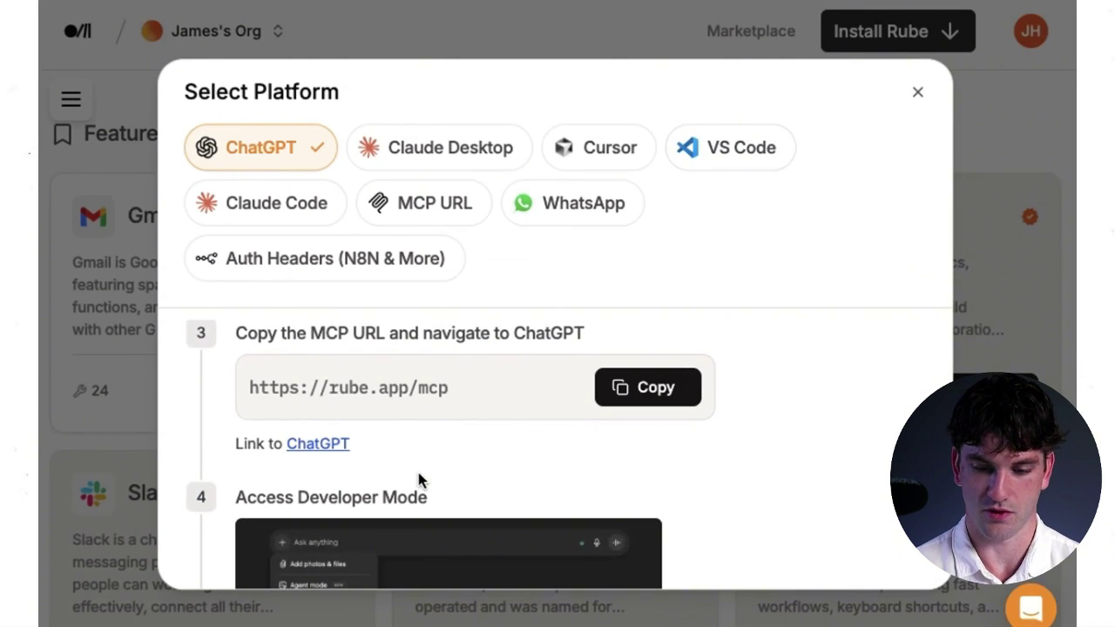
pyautogui.scroll(-10, 645, 460)
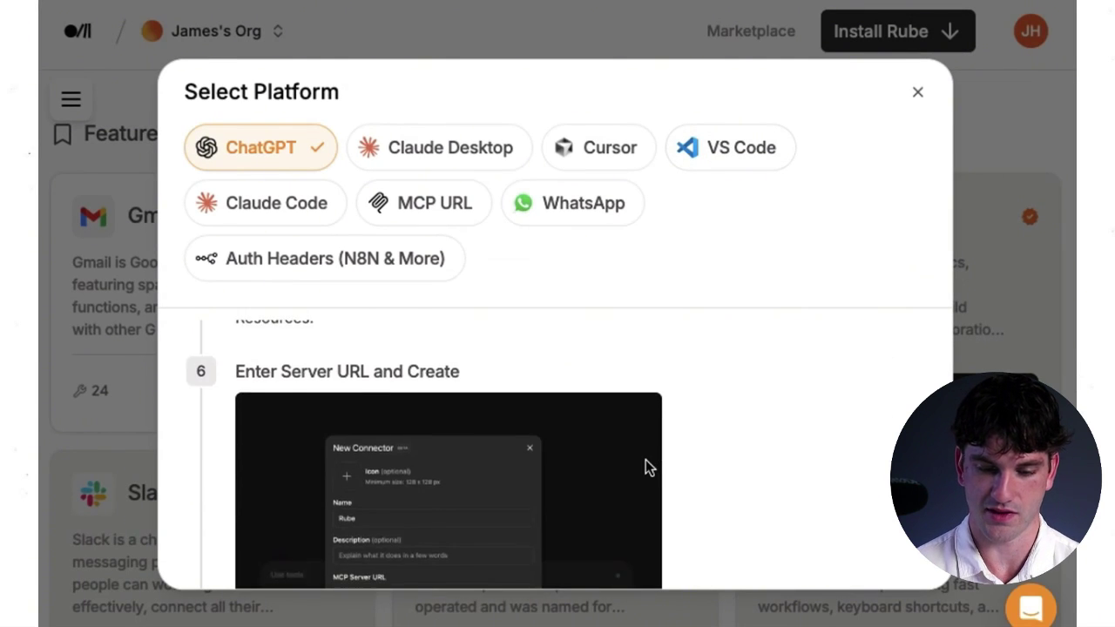
pyautogui.click(919, 95)
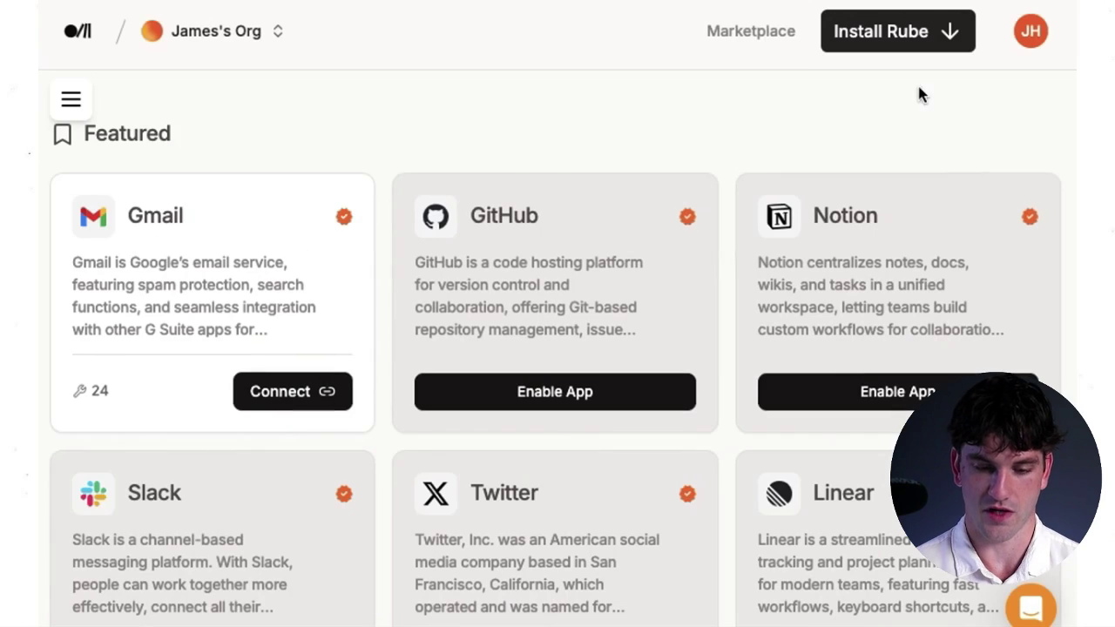
# Start connecting Gmail in Rube and sign in to Composio with the Google account.
pyautogui.click(280, 396)
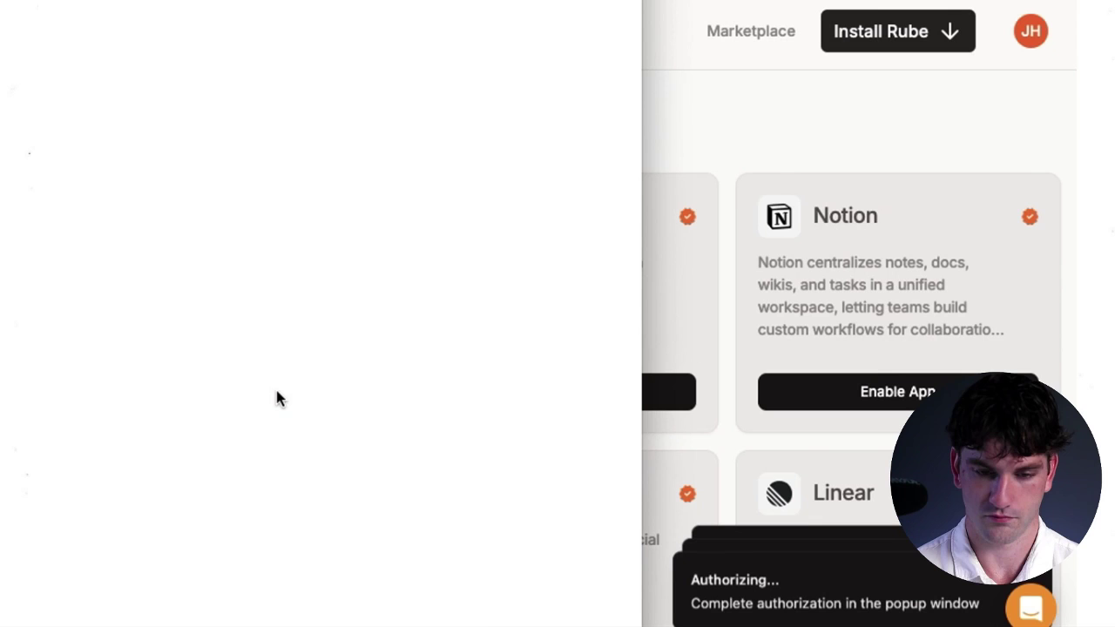
pyautogui.click(271, 269)
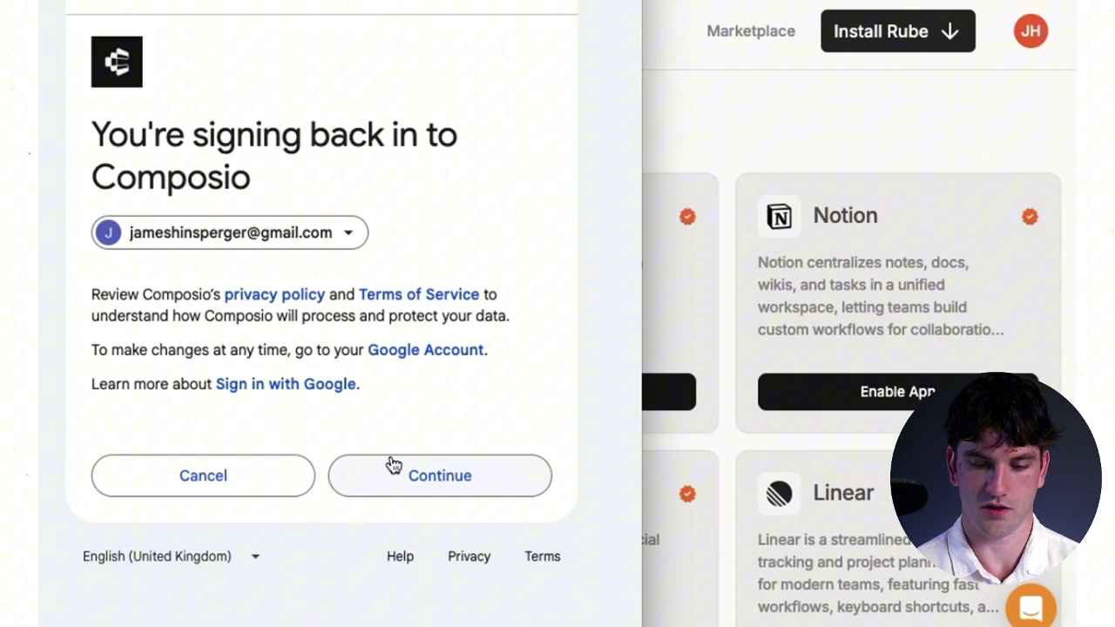
pyautogui.click(390, 461)
pyautogui.scroll(-2, 214, 497)
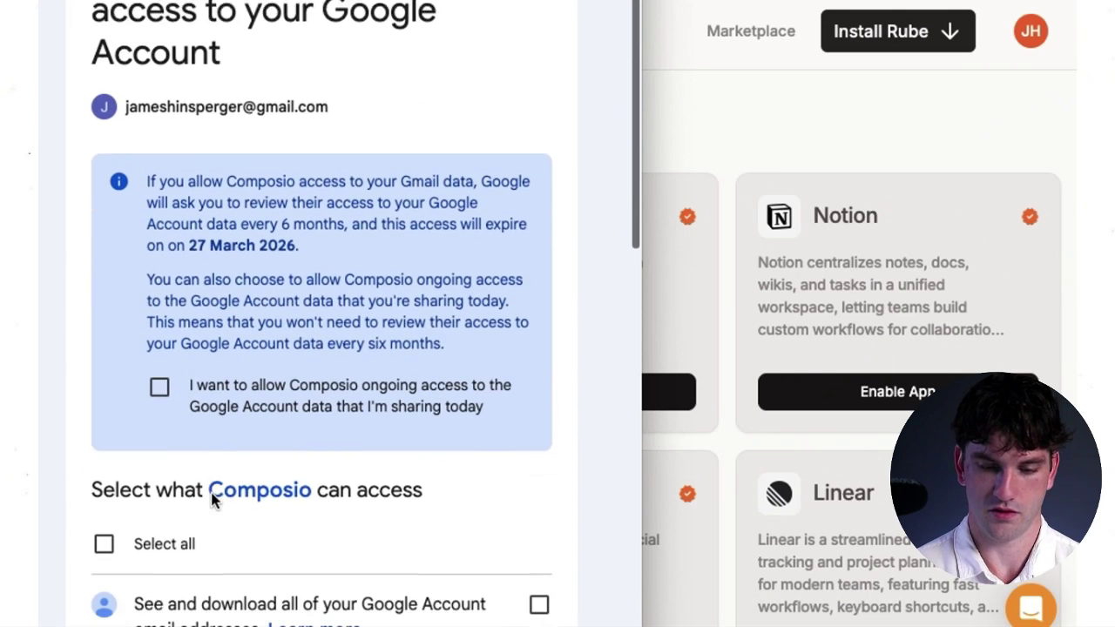
# Give Composio ongoing access with every requested permission and finish authorizing Gmail.
pyautogui.click(159, 311)
pyautogui.scroll(-3, 220, 312)
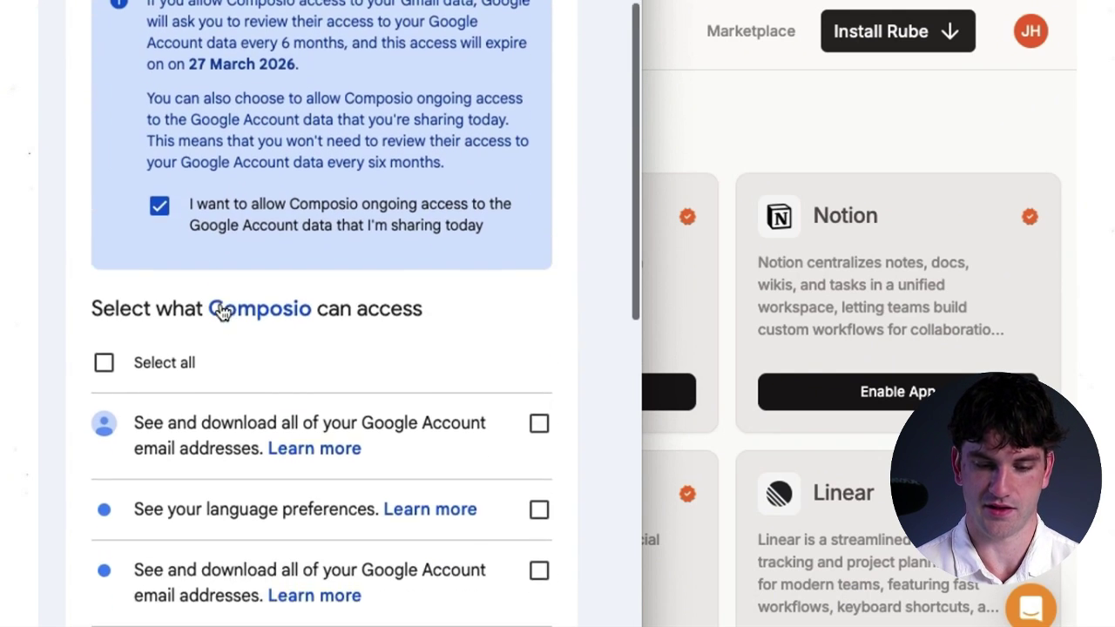
pyautogui.scroll(-1, 221, 312)
pyautogui.scroll(1, 222, 314)
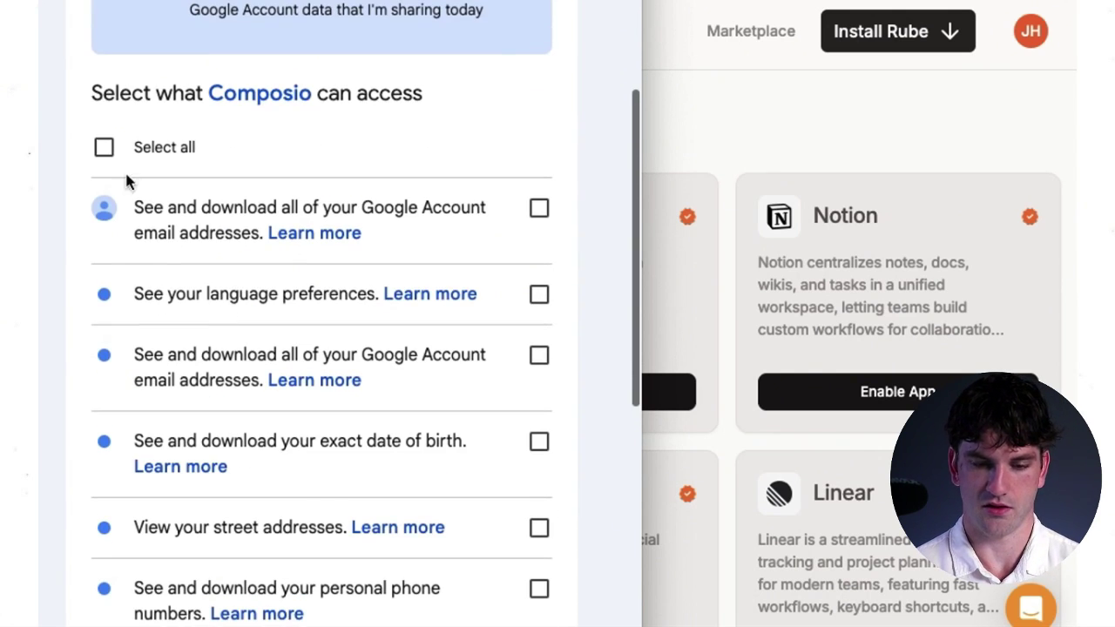
pyautogui.click(108, 152)
pyautogui.scroll(-5, 219, 174)
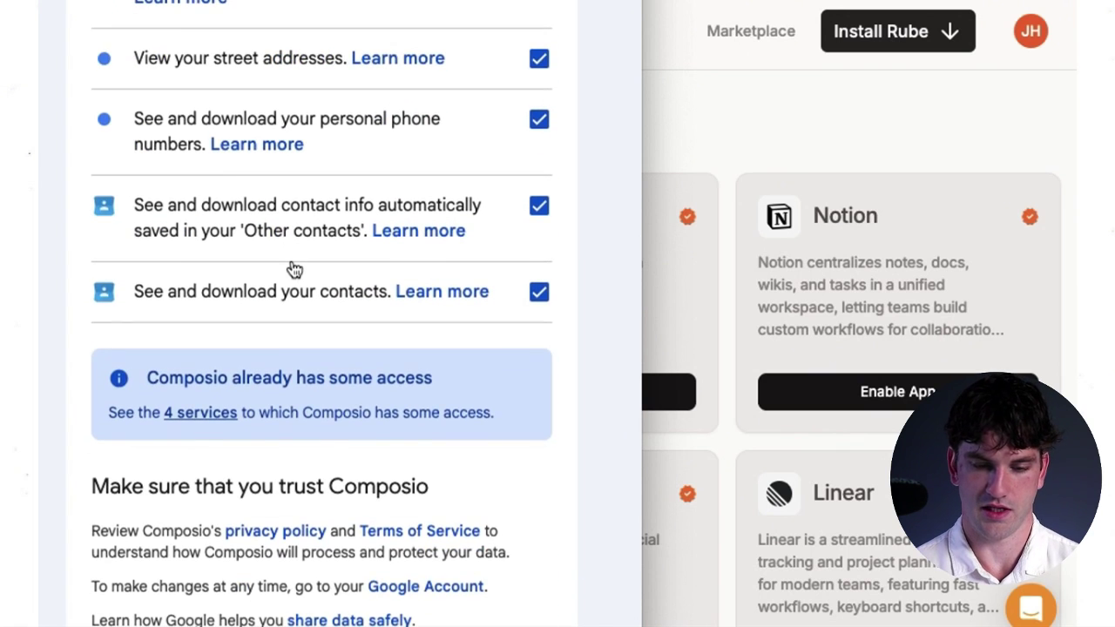
pyautogui.scroll(-2, 294, 270)
pyautogui.scroll(-2, 294, 270)
pyautogui.click(427, 514)
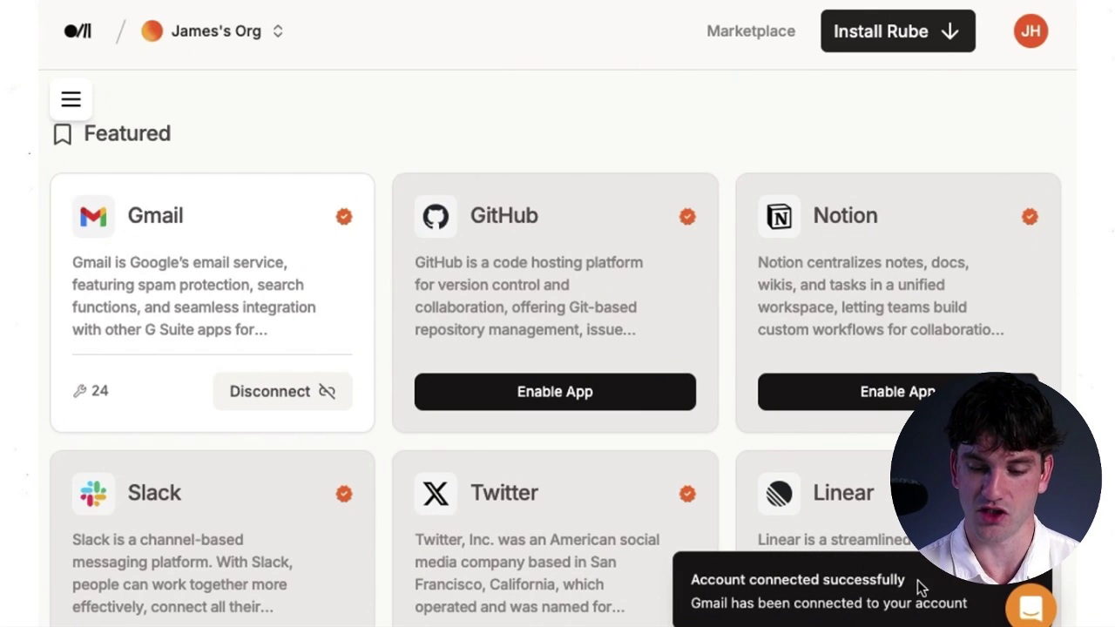
pyautogui.scroll(-1, 547, 142)
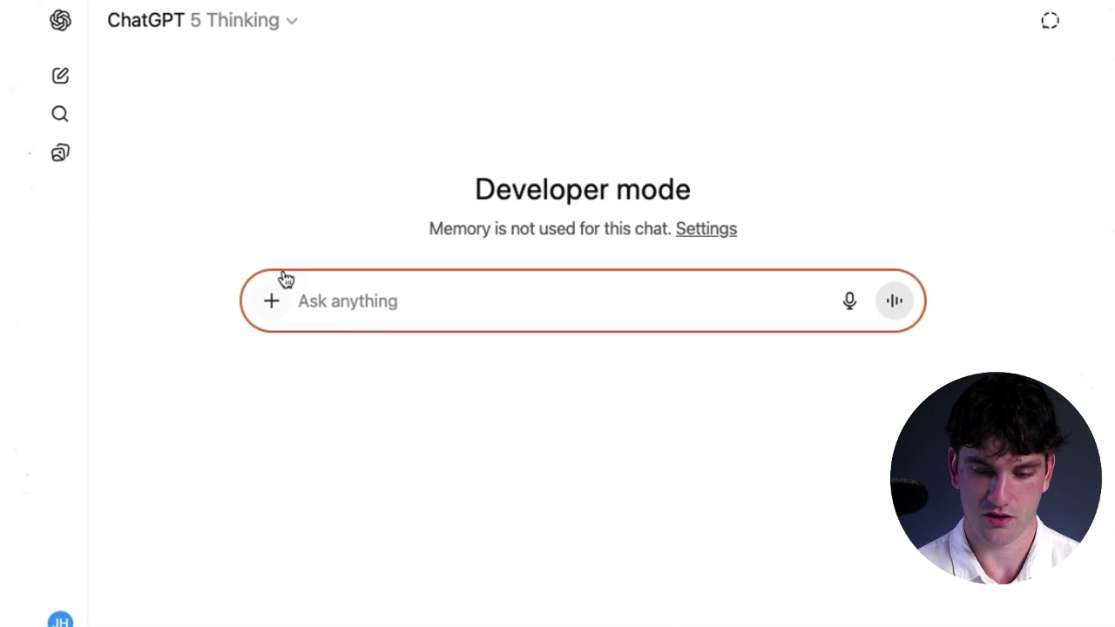
# In a new Developer Mode chat with Rube Demo on, ask 'Can you see my gmail inbox'.
pyautogui.click(287, 292)
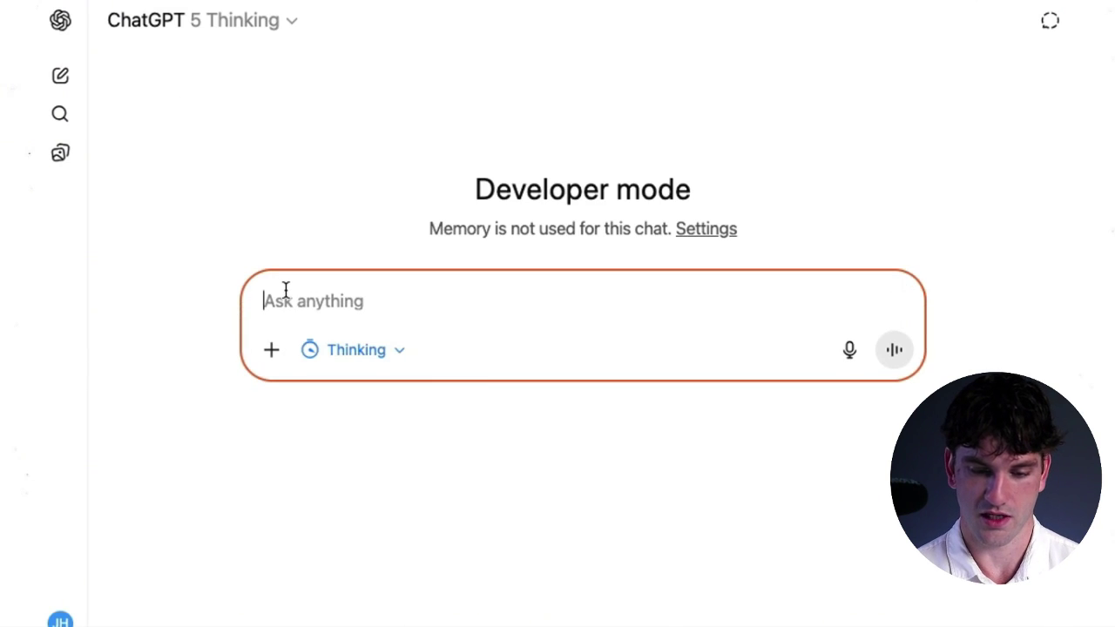
pyautogui.click(271, 349)
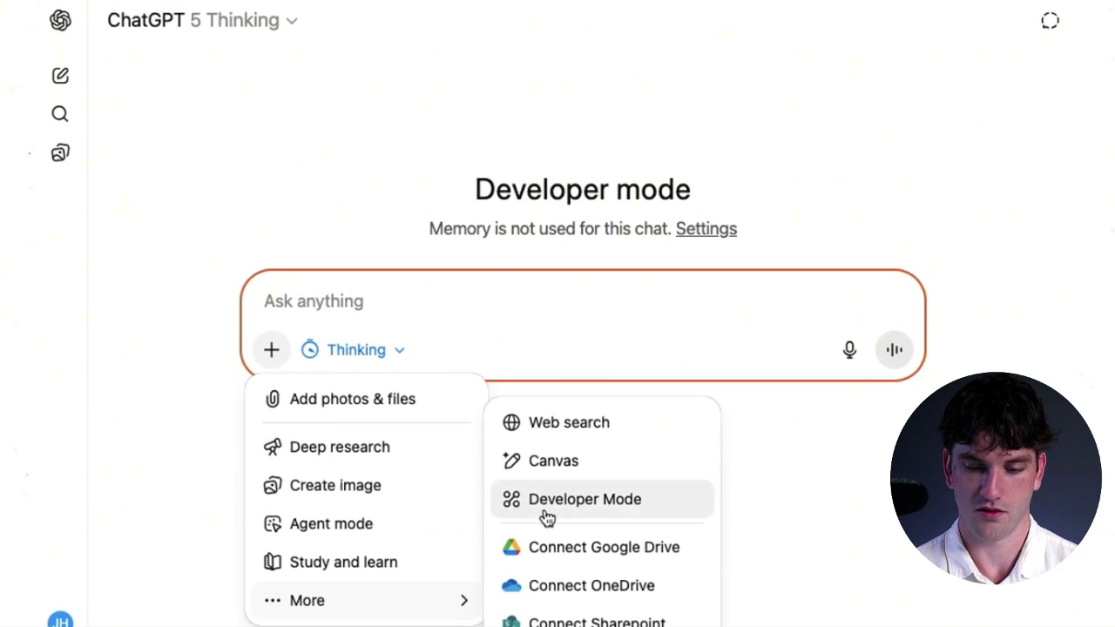
pyautogui.click(543, 509)
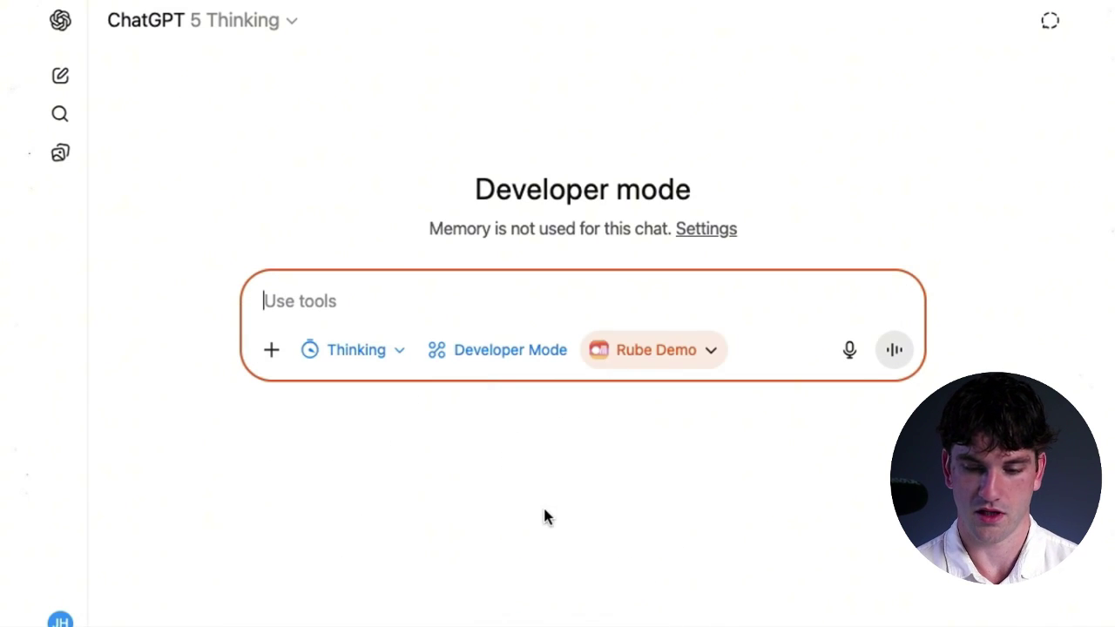
pyautogui.click(640, 353)
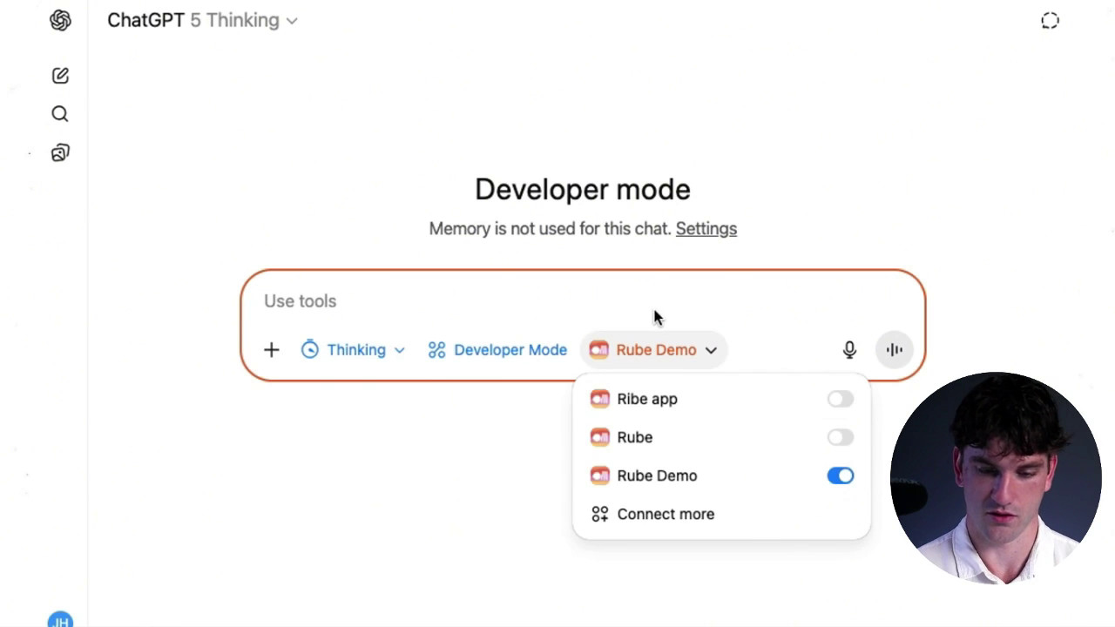
pyautogui.click(631, 306)
pyautogui.write('Can ')
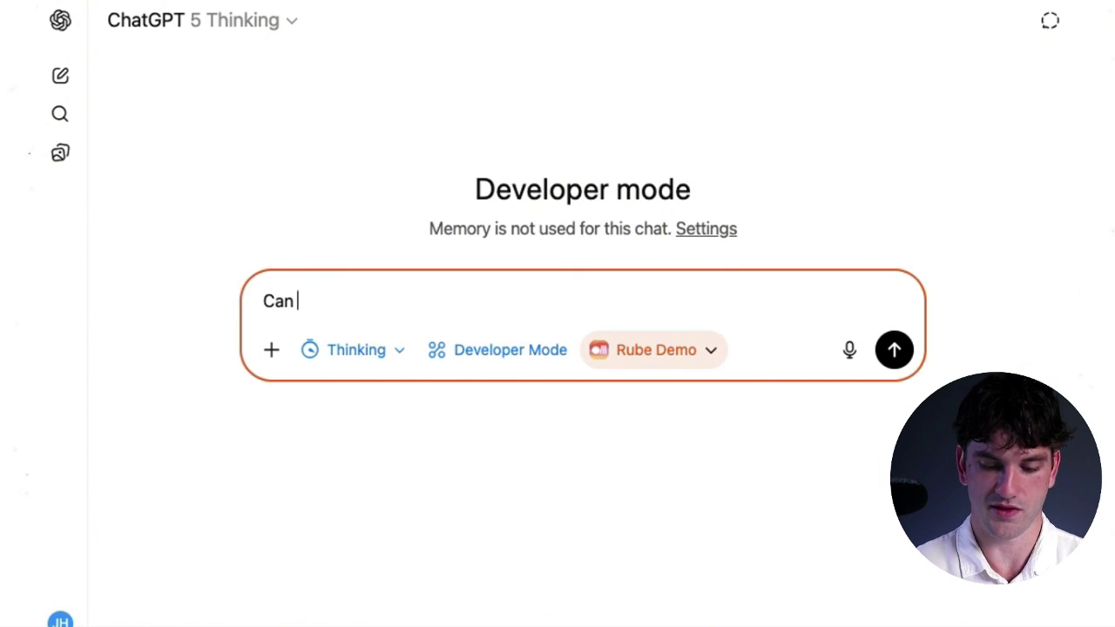
pyautogui.write('you see.  my')
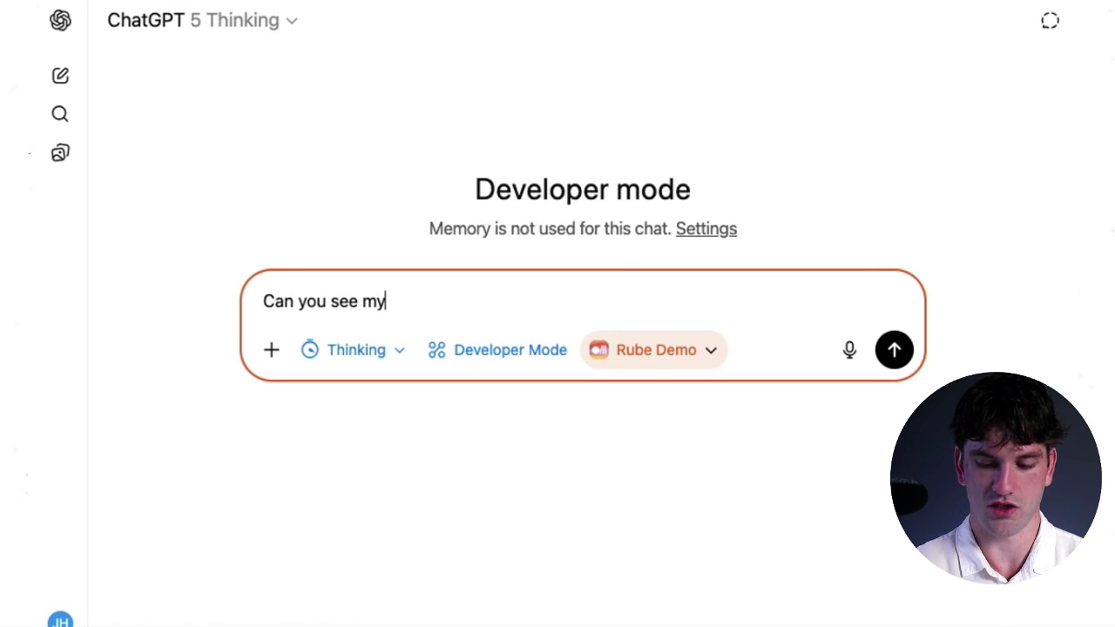
pyautogui.write(' gmail inbox')
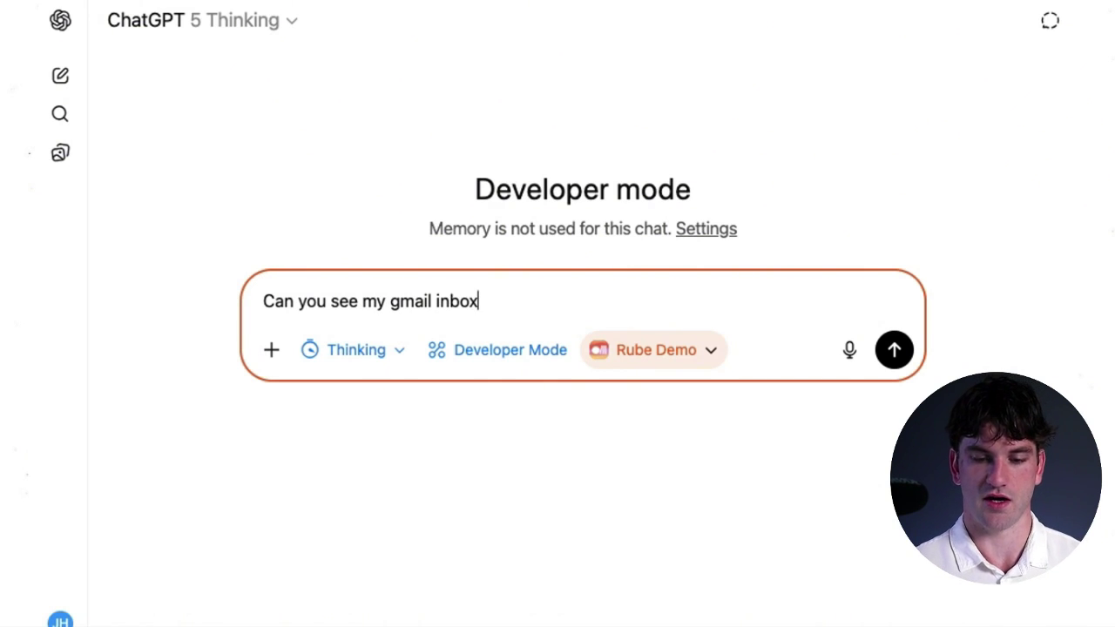
pyautogui.press('Return')
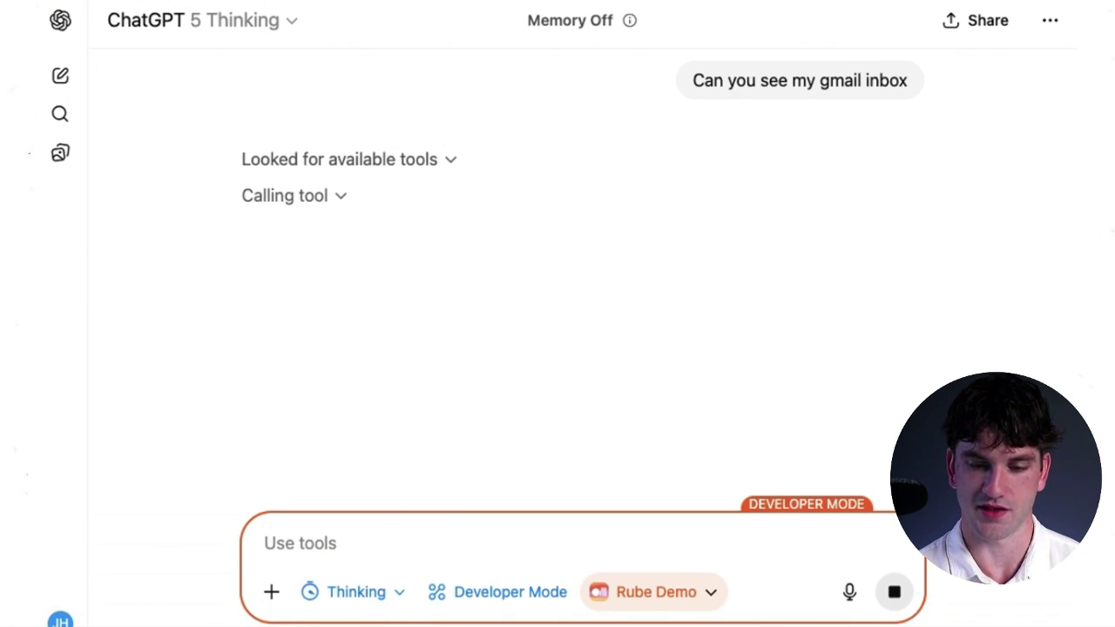
# Review the RUBE_MULTI_EXECUTE_TOOL request and confirm fetching the latest 10 inbox messages.
pyautogui.moveTo(630, 22)
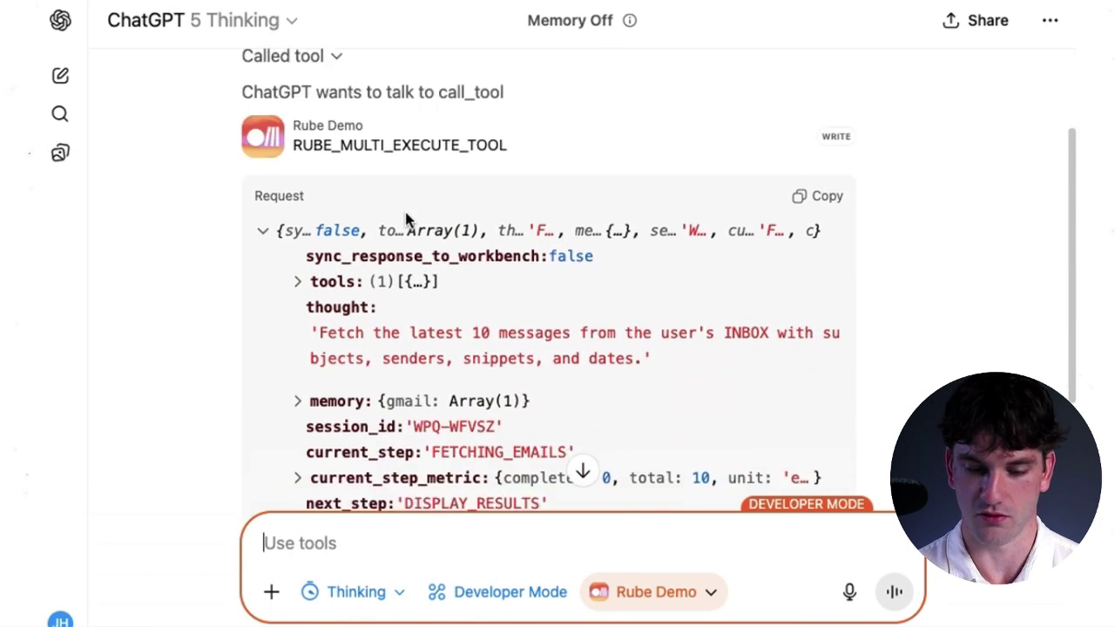
pyautogui.scroll(-1, 406, 214)
pyautogui.scroll(2, 406, 216)
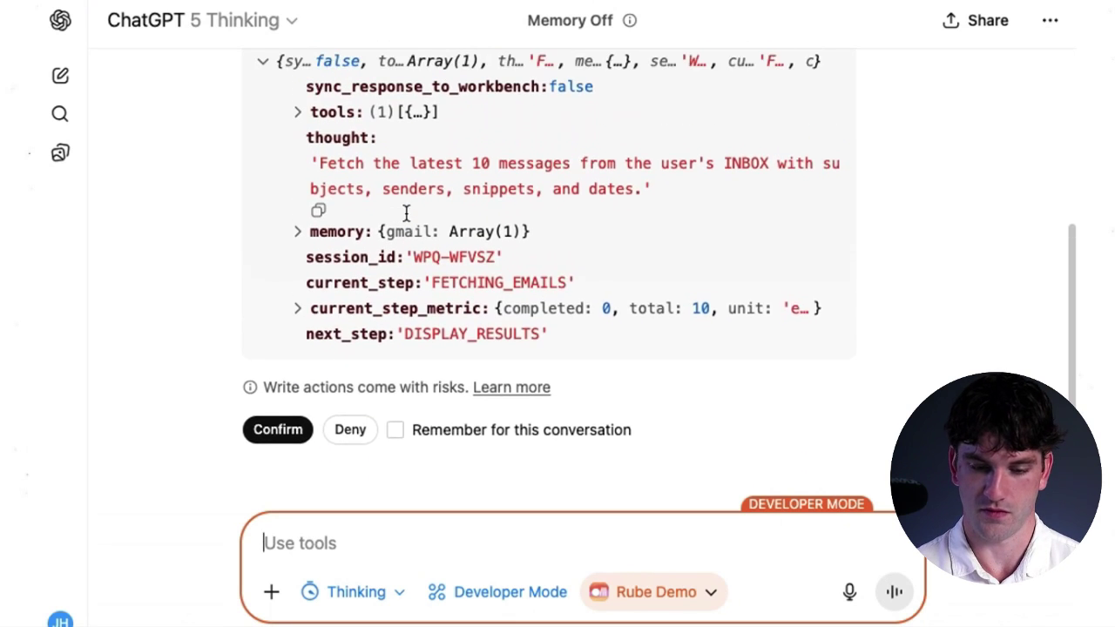
pyautogui.scroll(-2, 488, 219)
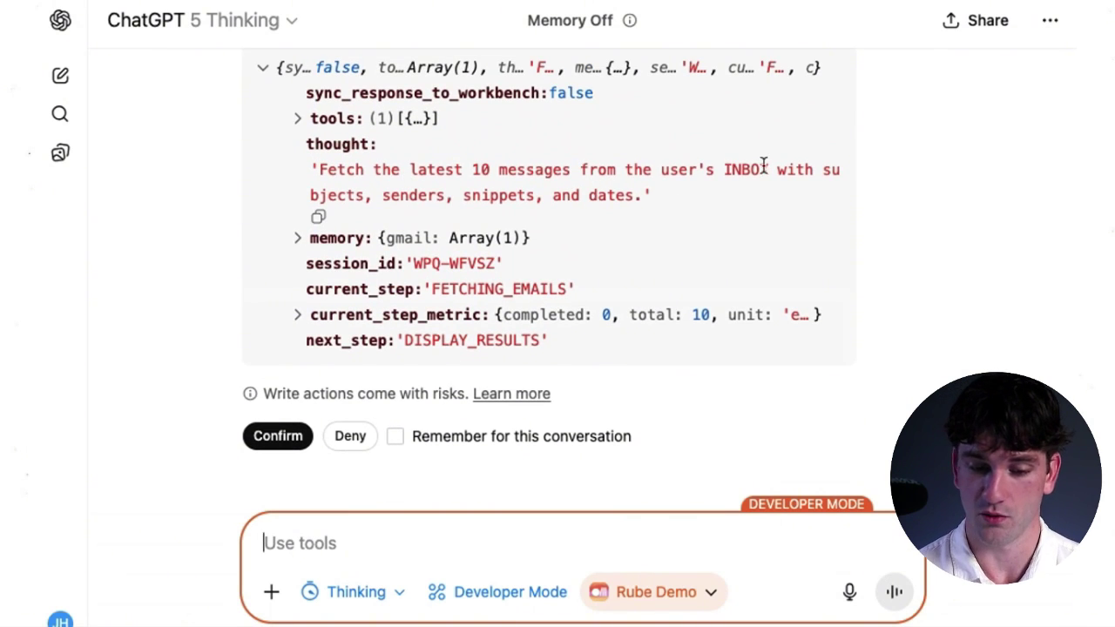
pyautogui.scroll(5, 537, 219)
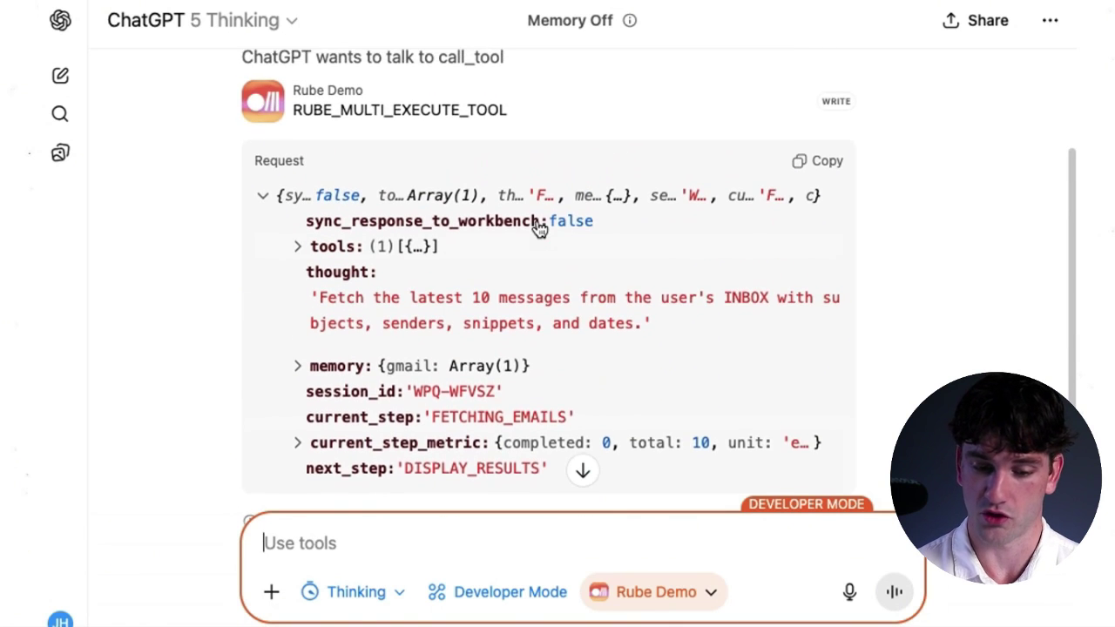
pyautogui.scroll(-7, 427, 277)
pyautogui.click(293, 356)
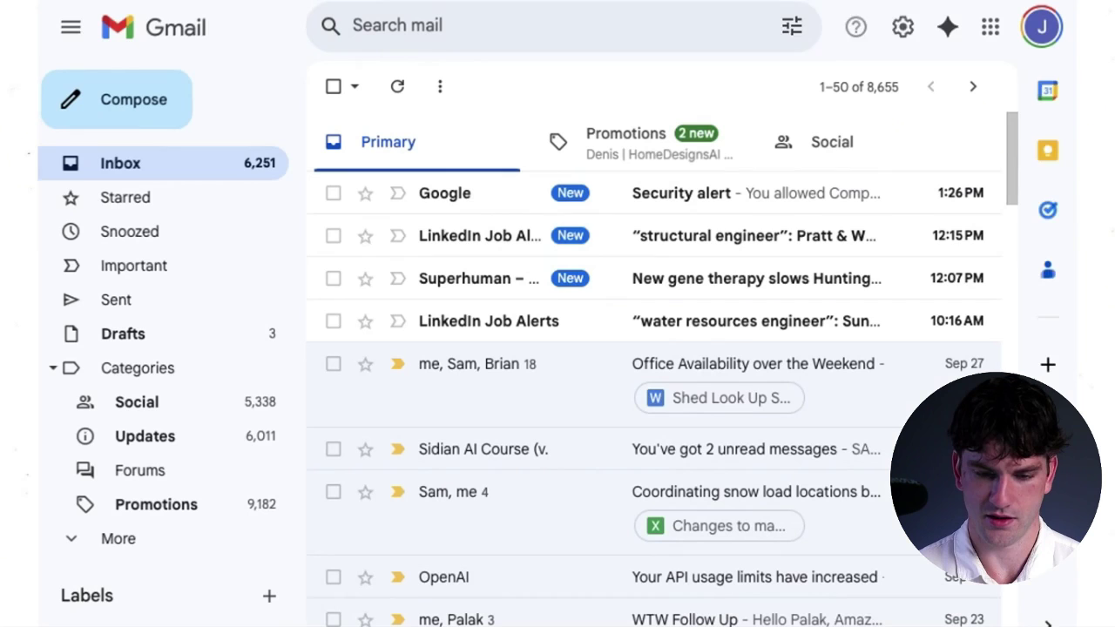
pyautogui.scroll(-3, 436, 259)
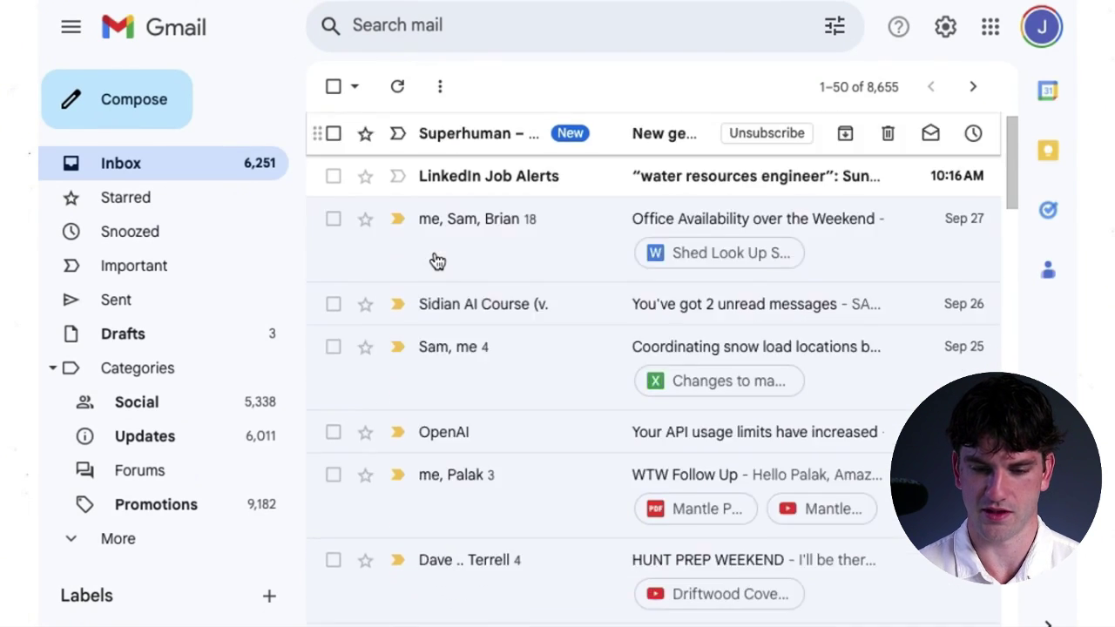
pyautogui.scroll(3, 430, 259)
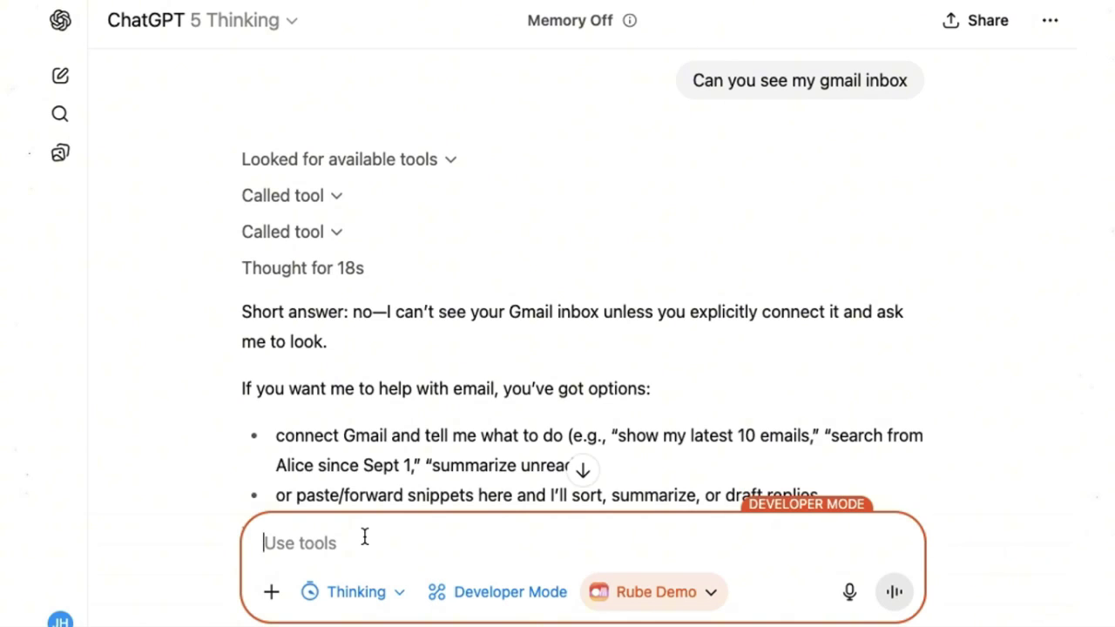
# Quote the 'show my latest 10 emails' suggestion into a new message and send it.
pyautogui.scroll(-4, 572, 355)
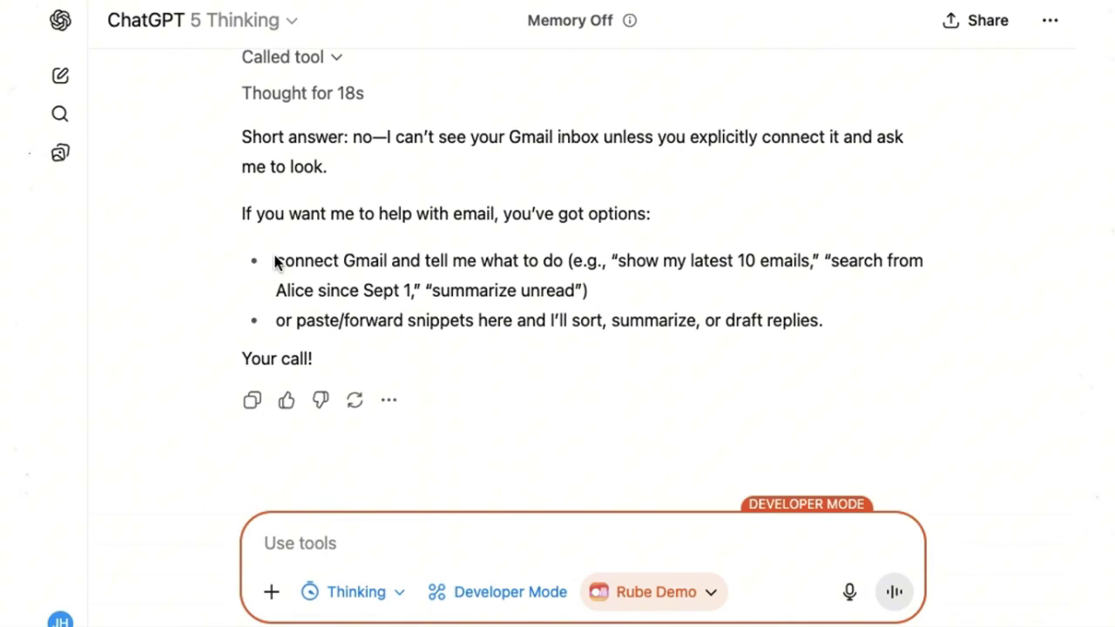
pyautogui.moveTo(275, 261); pyautogui.dragTo(820, 263)
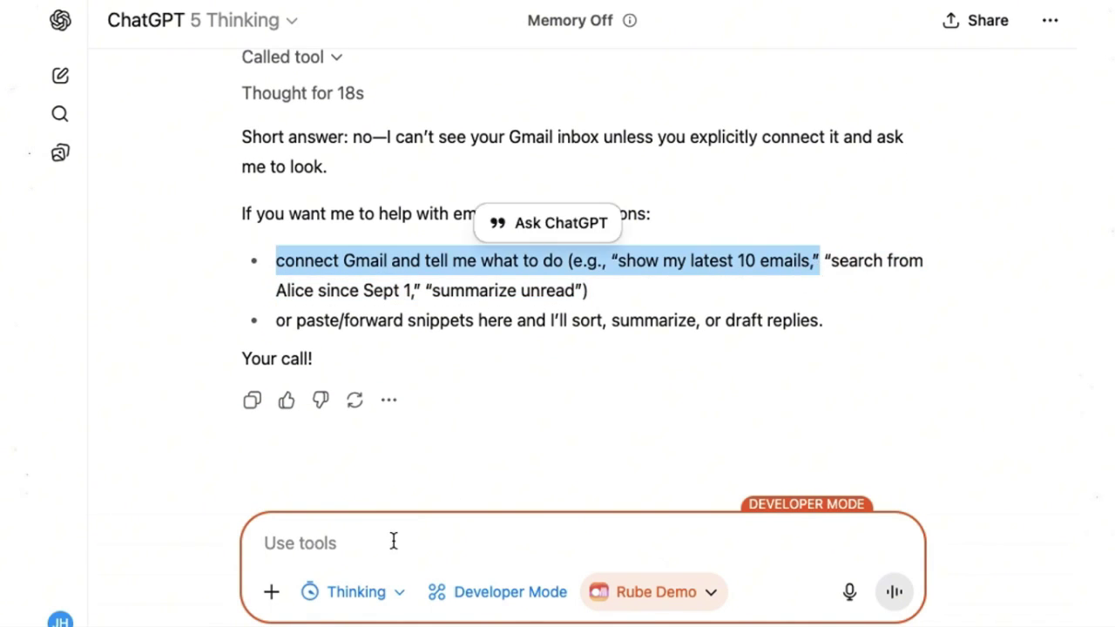
pyautogui.click(392, 541)
pyautogui.write('connect Gmail and tell me what to do (e.g., "show my latest 10 emails,"')
pyautogui.click(893, 592)
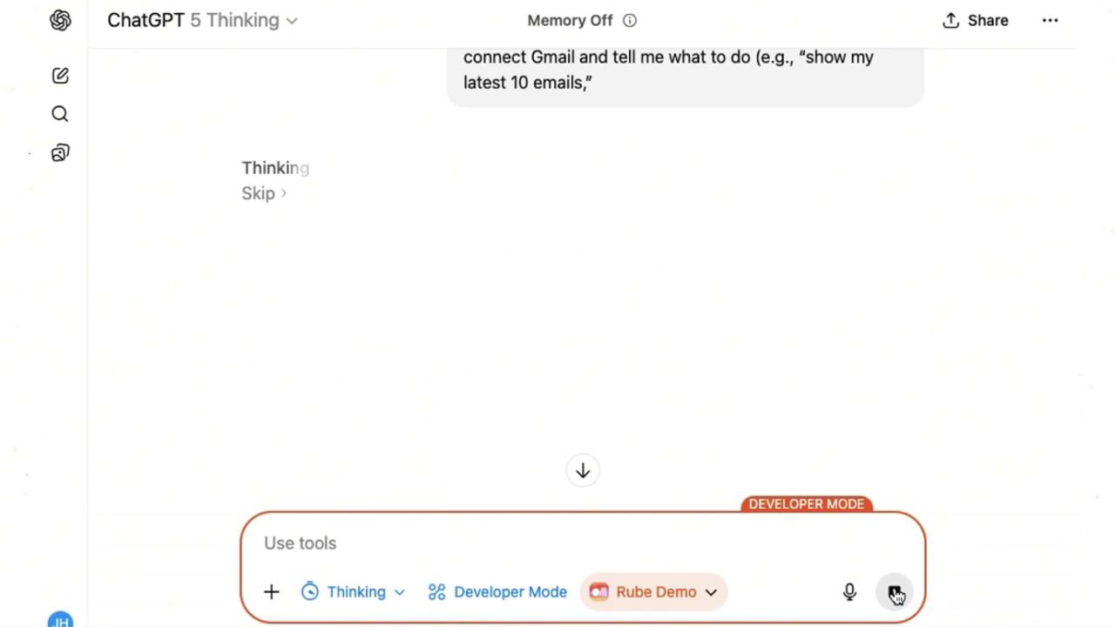
# Confirm the email-fetching tool call and inspect the RUBE_SEARCH_TOOLS call's full request arguments.
pyautogui.scroll(-5, 796, 423)
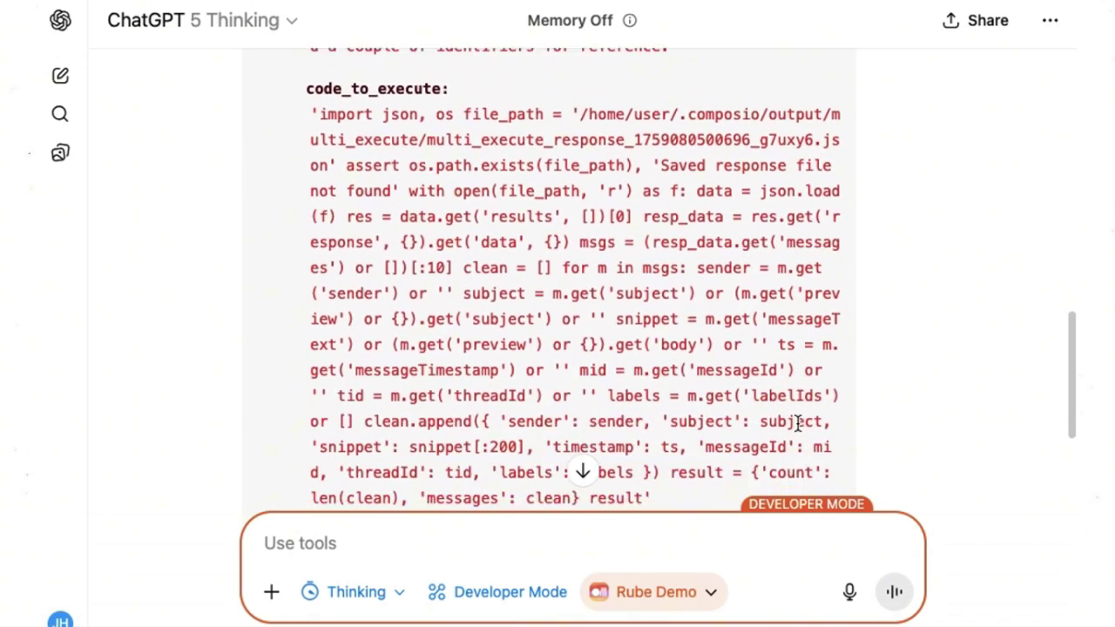
pyautogui.scroll(-3, 797, 424)
pyautogui.click(277, 411)
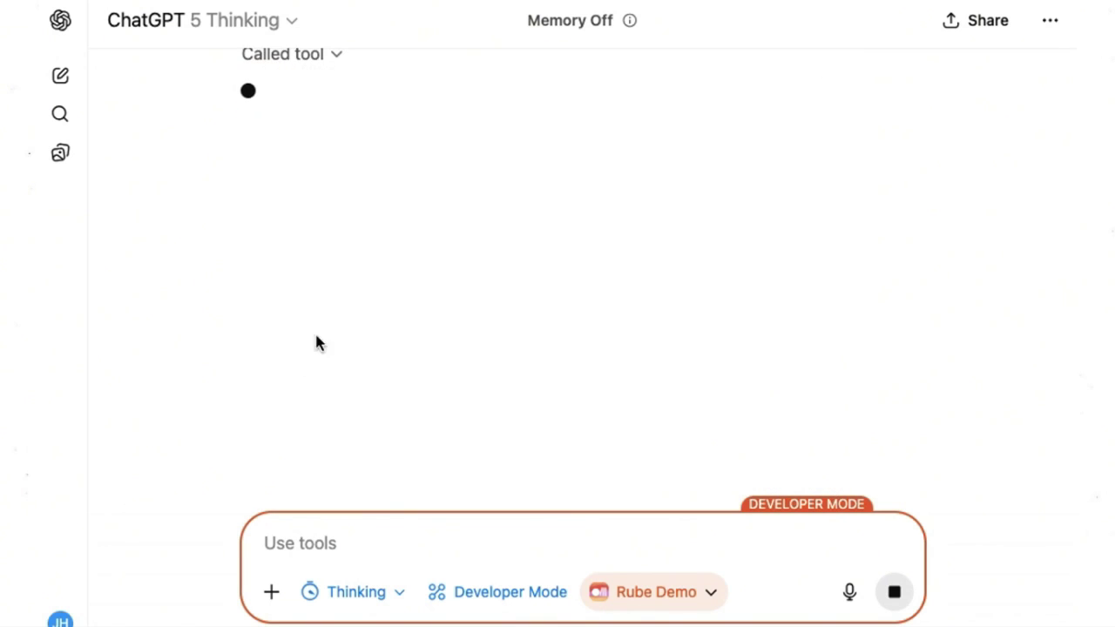
pyautogui.click(314, 207)
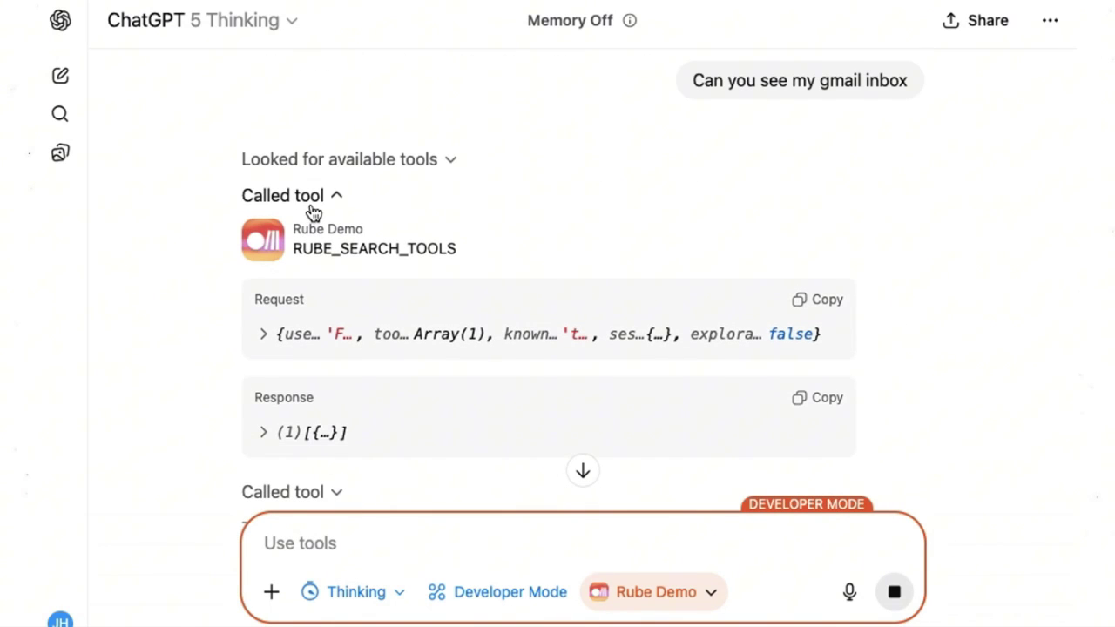
pyautogui.click(433, 338)
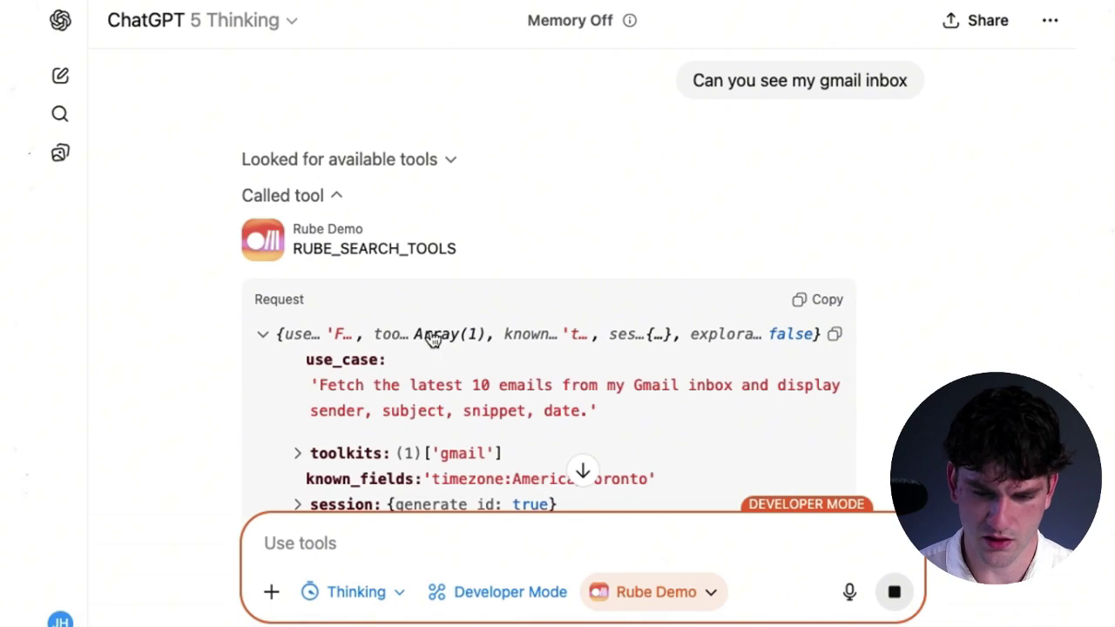
pyautogui.scroll(-2, 432, 338)
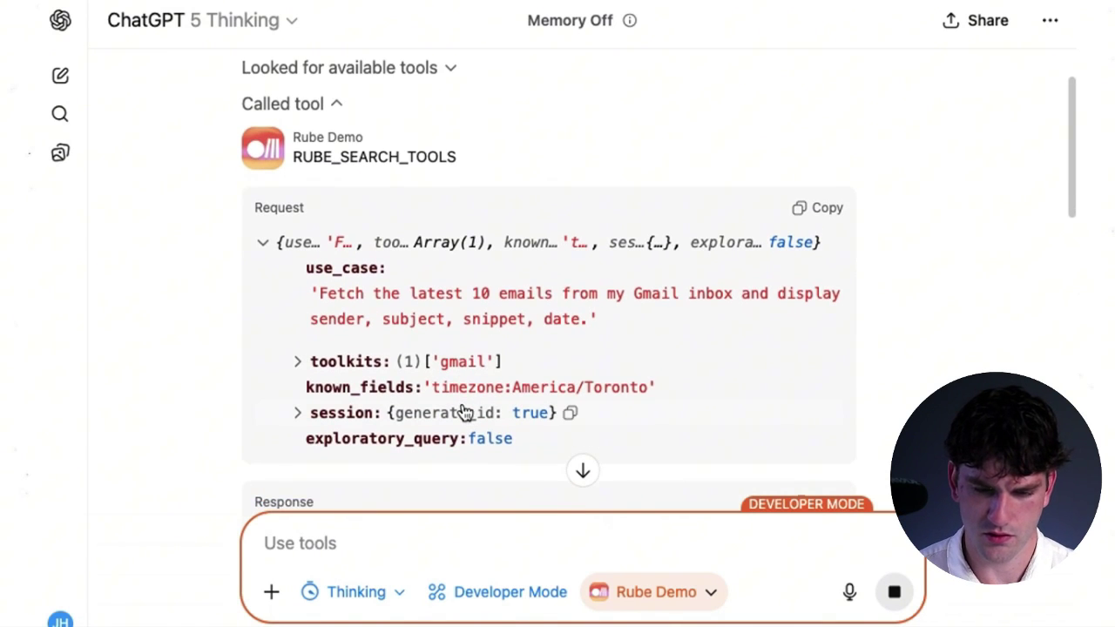
pyautogui.scroll(-20, 463, 410)
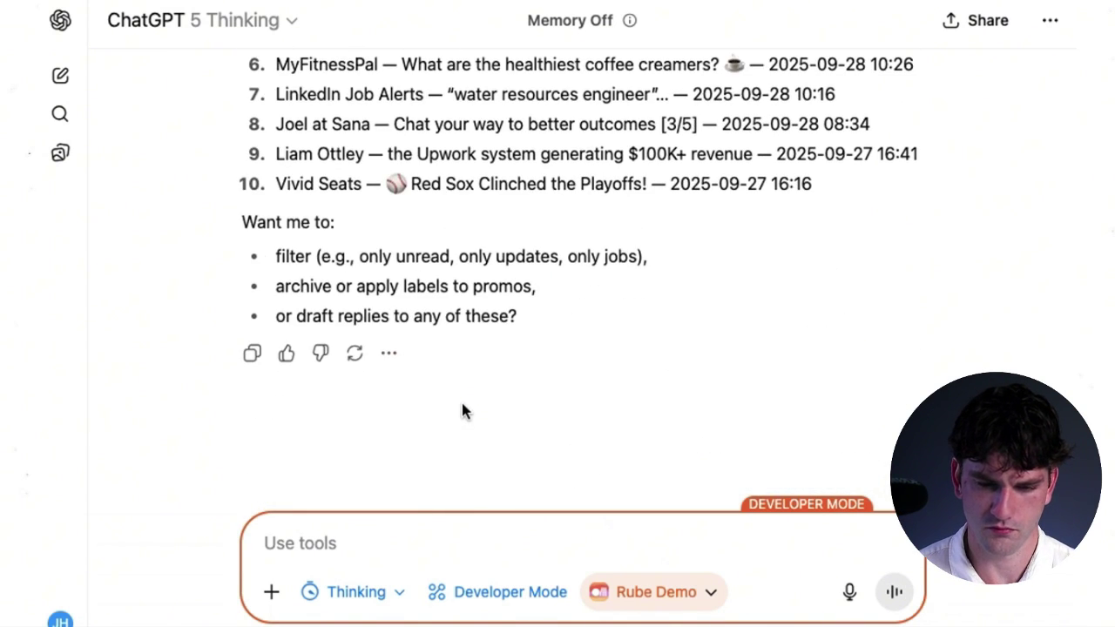
pyautogui.scroll(5, 462, 409)
pyautogui.scroll(3, 462, 405)
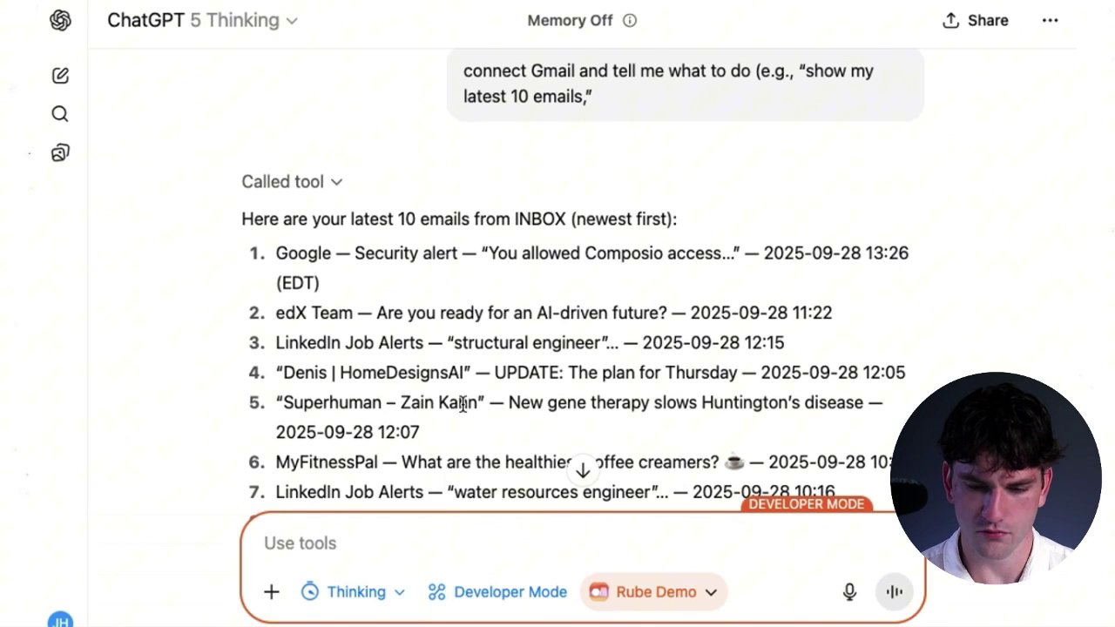
pyautogui.scroll(-2, 464, 335)
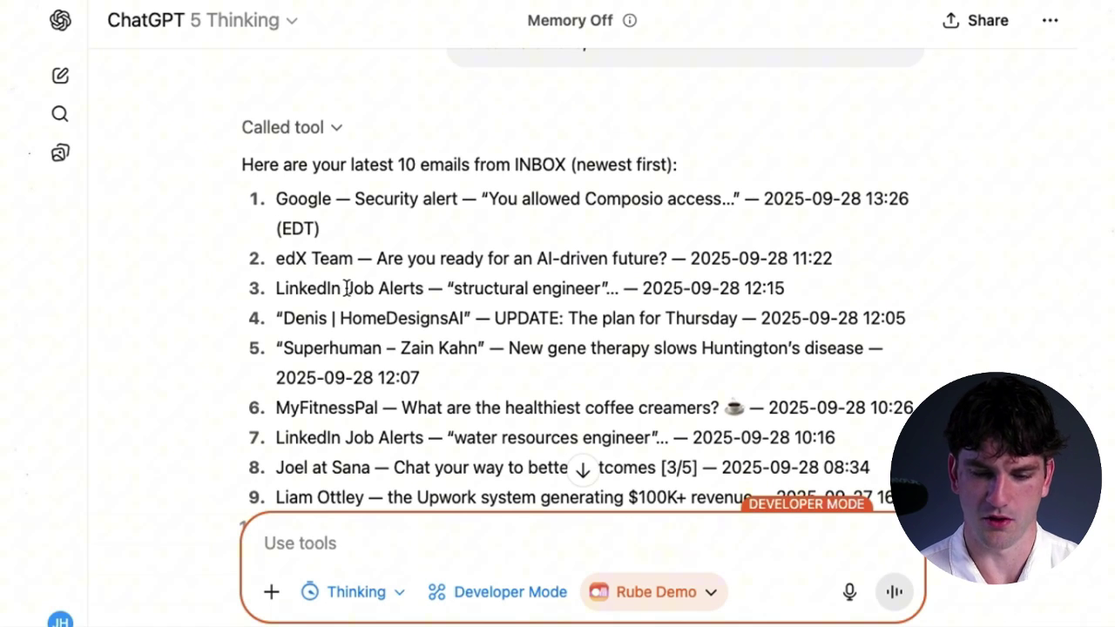
pyautogui.scroll(-2, 346, 288)
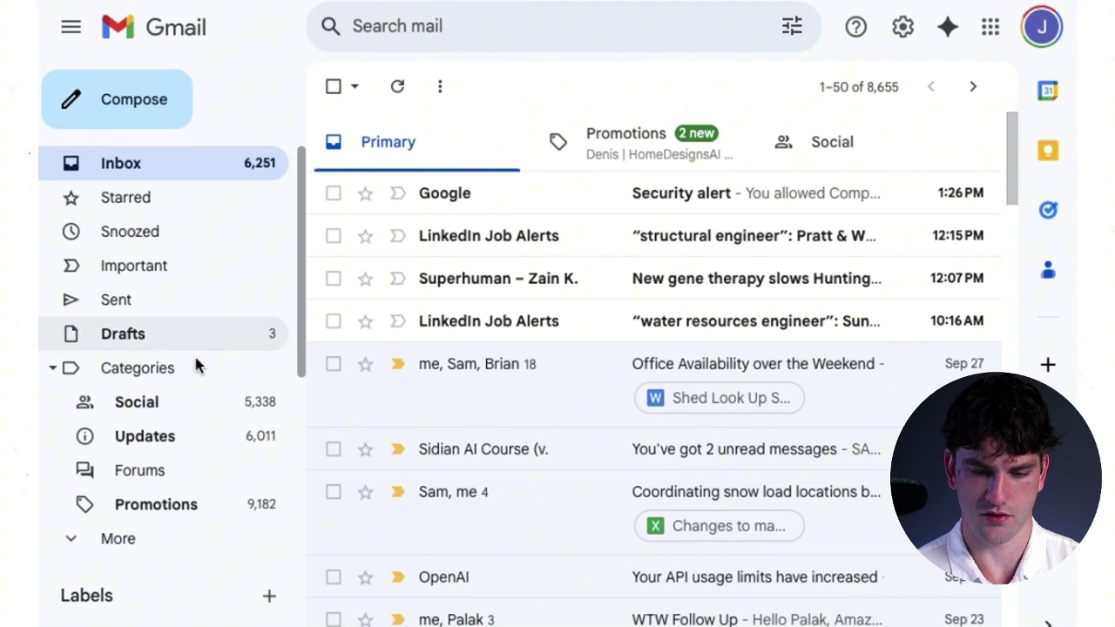
# Open Gmail's All Mail folder from the More section of the sidebar.
pyautogui.click(151, 539)
pyautogui.scroll(-2, 150, 538)
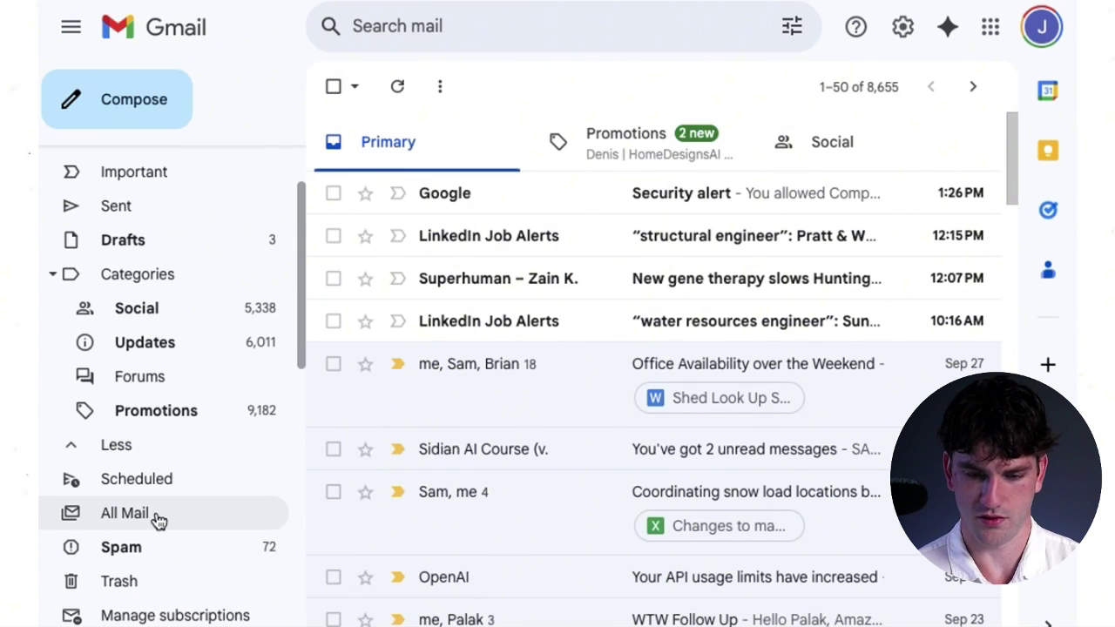
pyautogui.click(154, 519)
pyautogui.scroll(-1, 470, 406)
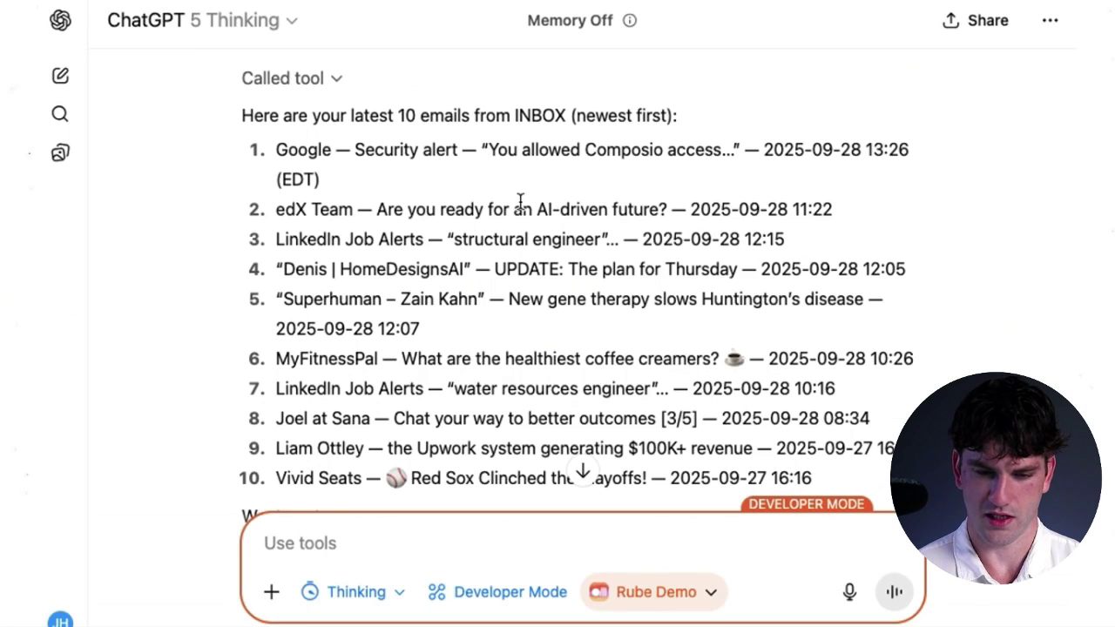
pyautogui.scroll(-1, 518, 195)
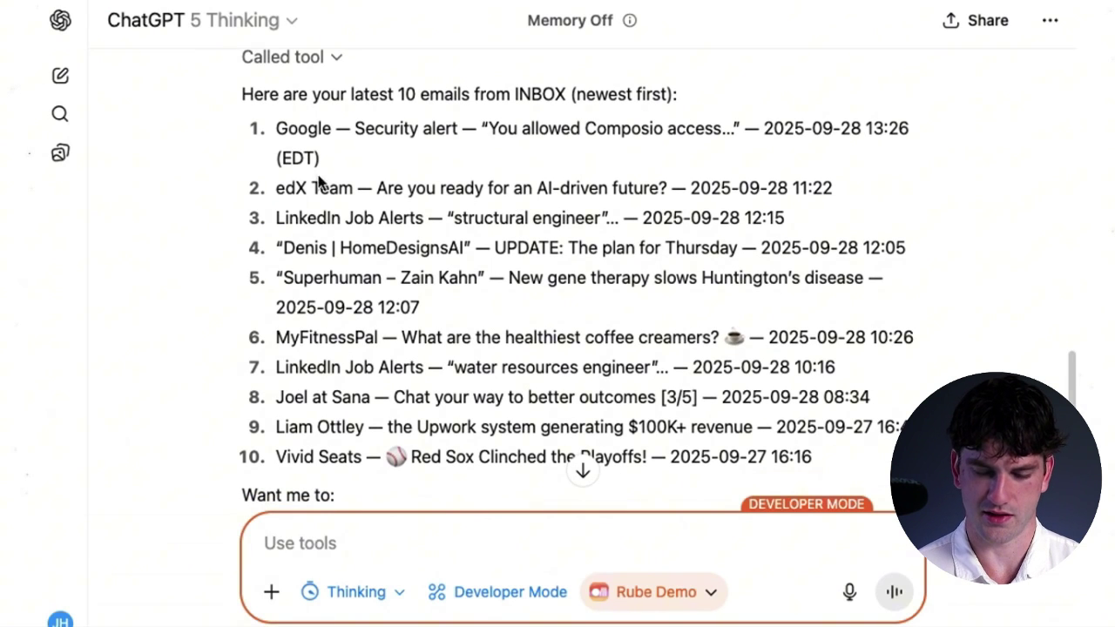
pyautogui.scroll(-1, 331, 209)
pyautogui.scroll(-3, 366, 348)
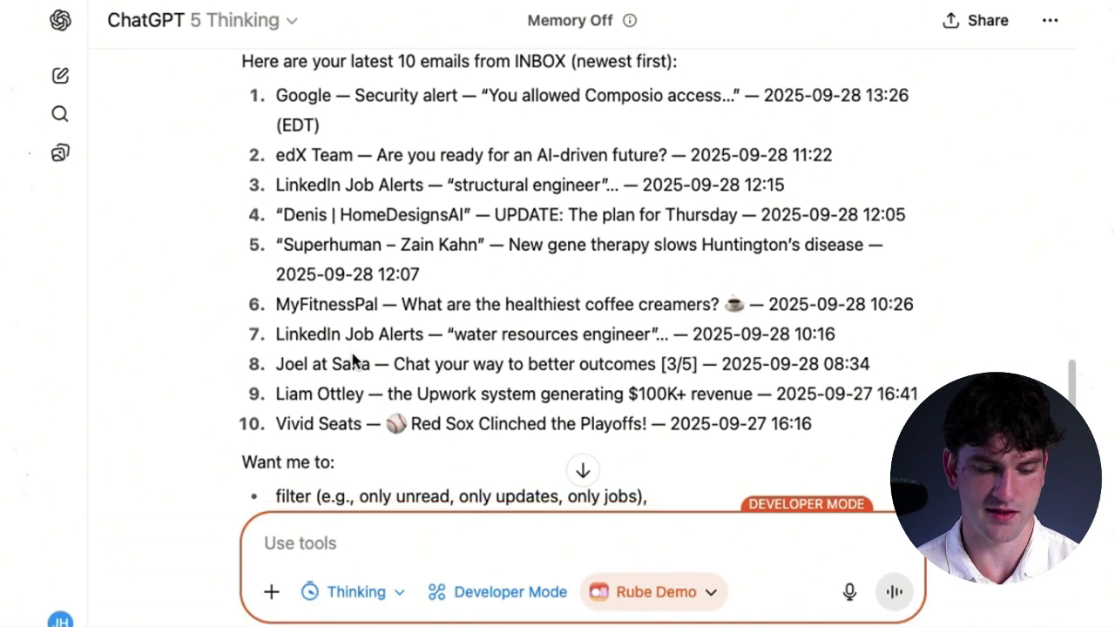
pyautogui.scroll(-2, 353, 360)
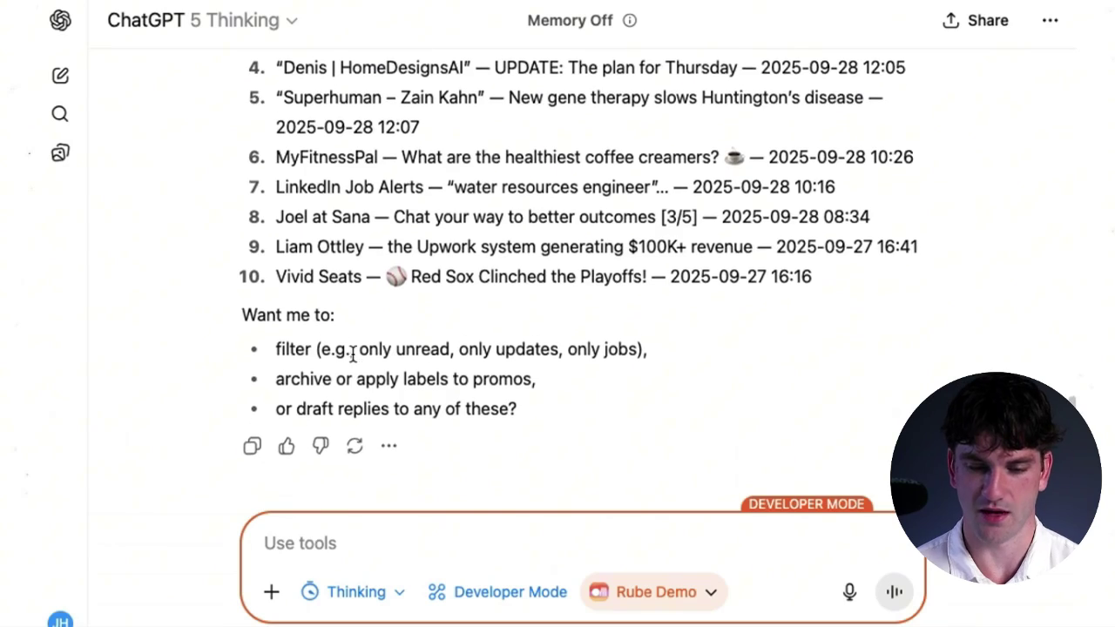
pyautogui.scroll(10, 353, 362)
pyautogui.scroll(5, 353, 362)
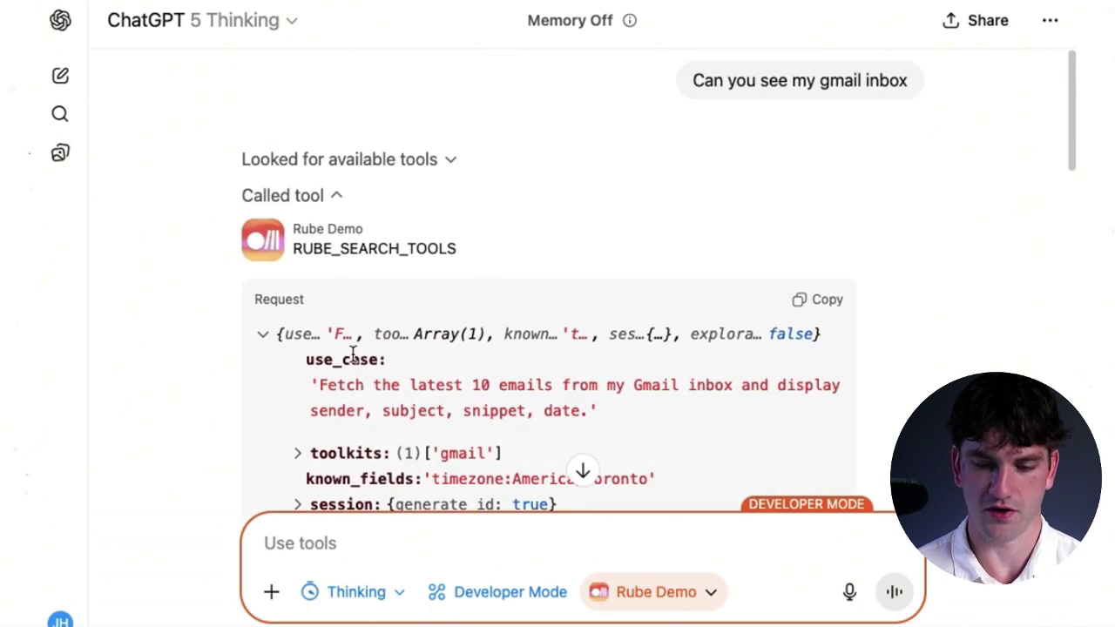
pyautogui.scroll(-12, 353, 359)
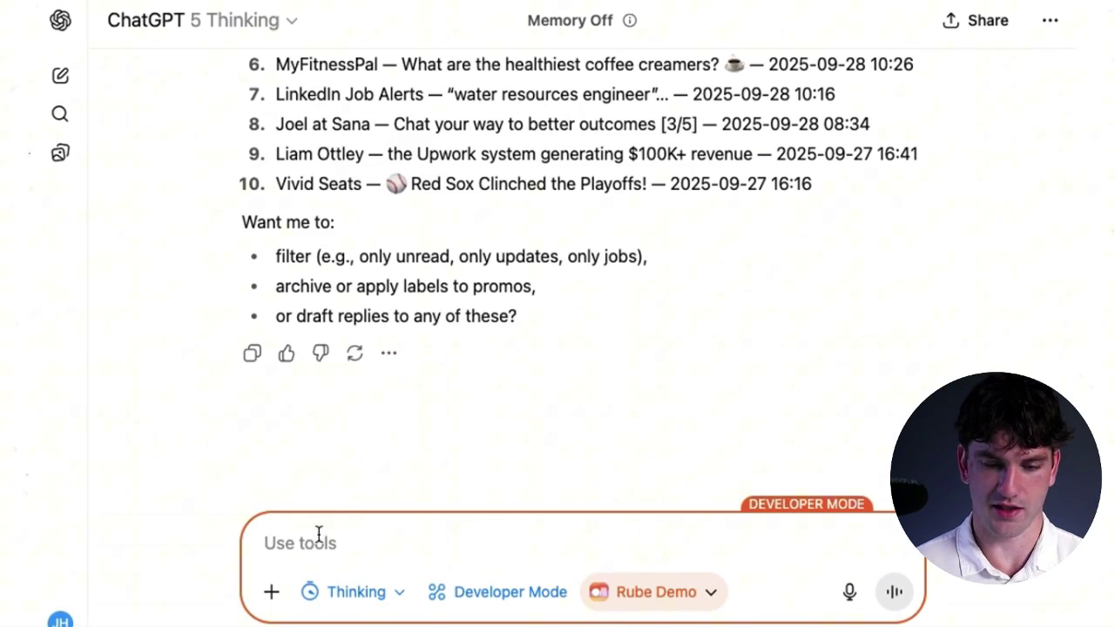
# Ask ChatGPT to email me a 3-line summary of each of my last 3 received emails.
pyautogui.write('Write')
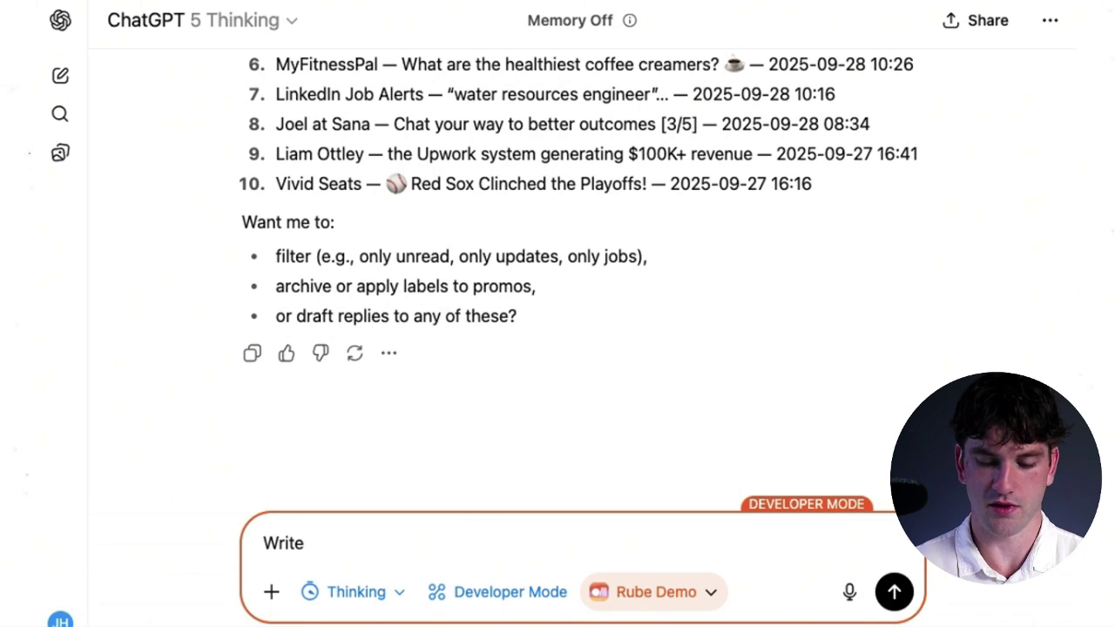
pyautogui.write(' an email to myself on the')
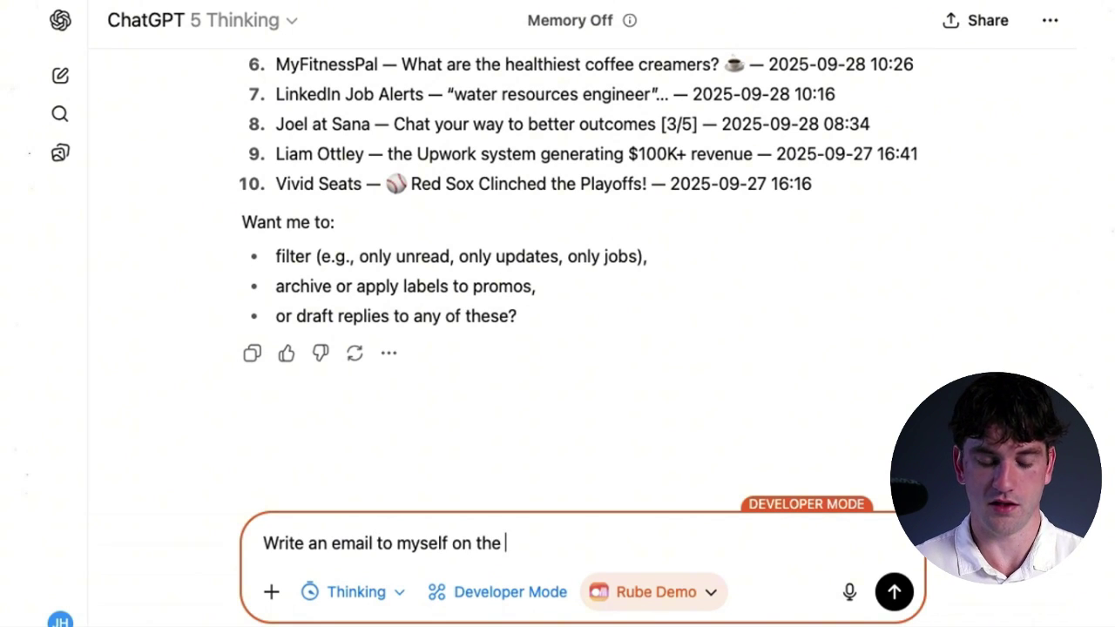
pyautogui.write(' last 3 emails I ha')
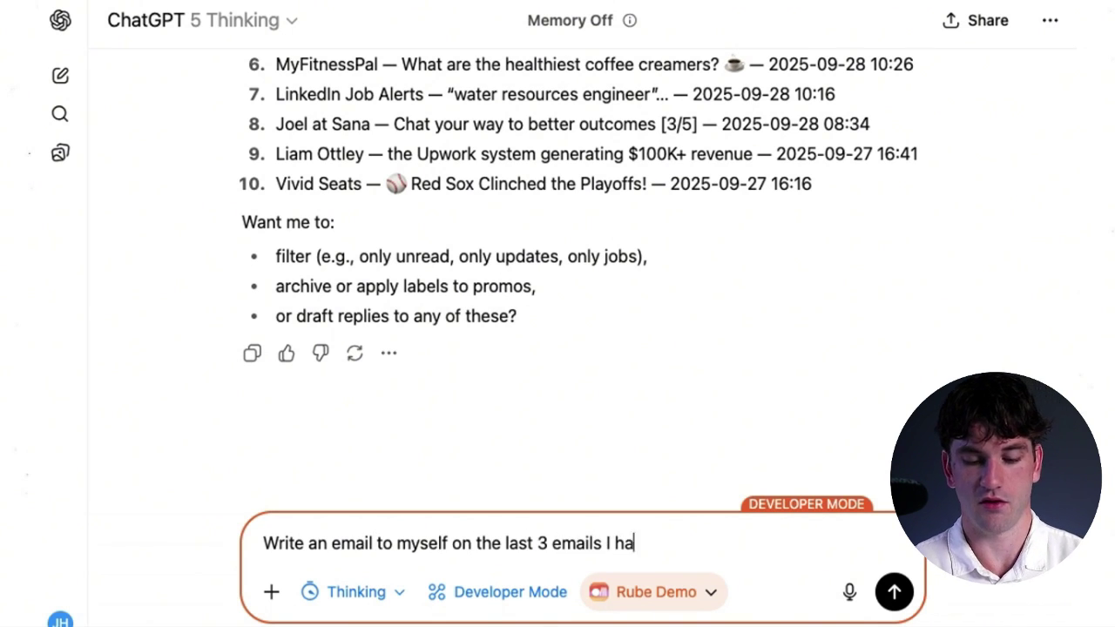
pyautogui.write('ve received. Provide ')
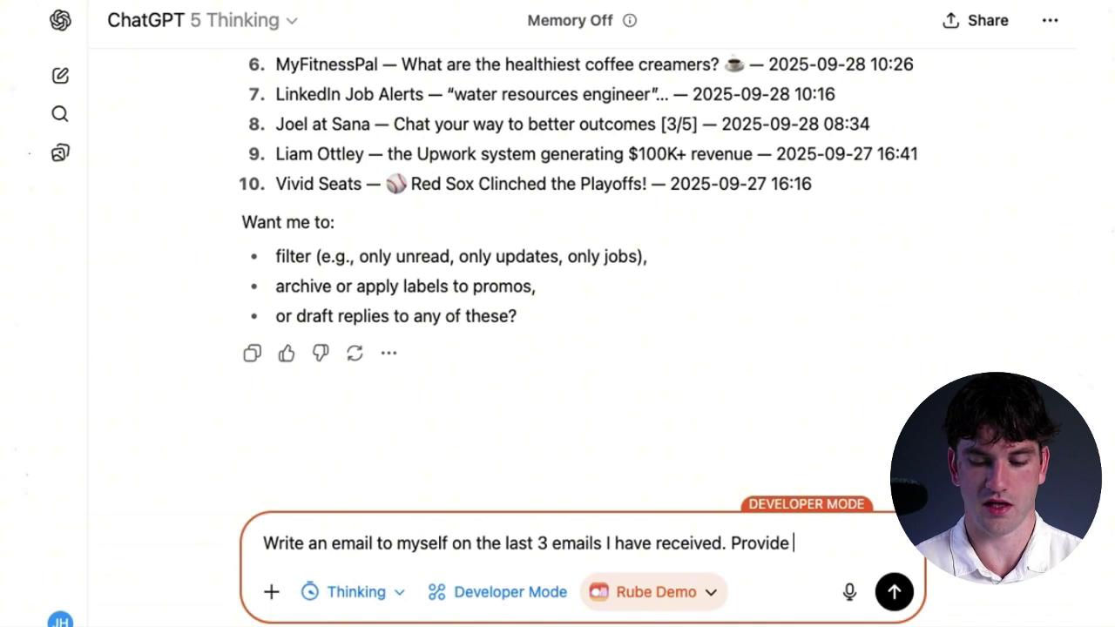
pyautogui.write('a 3 line summary for each.')
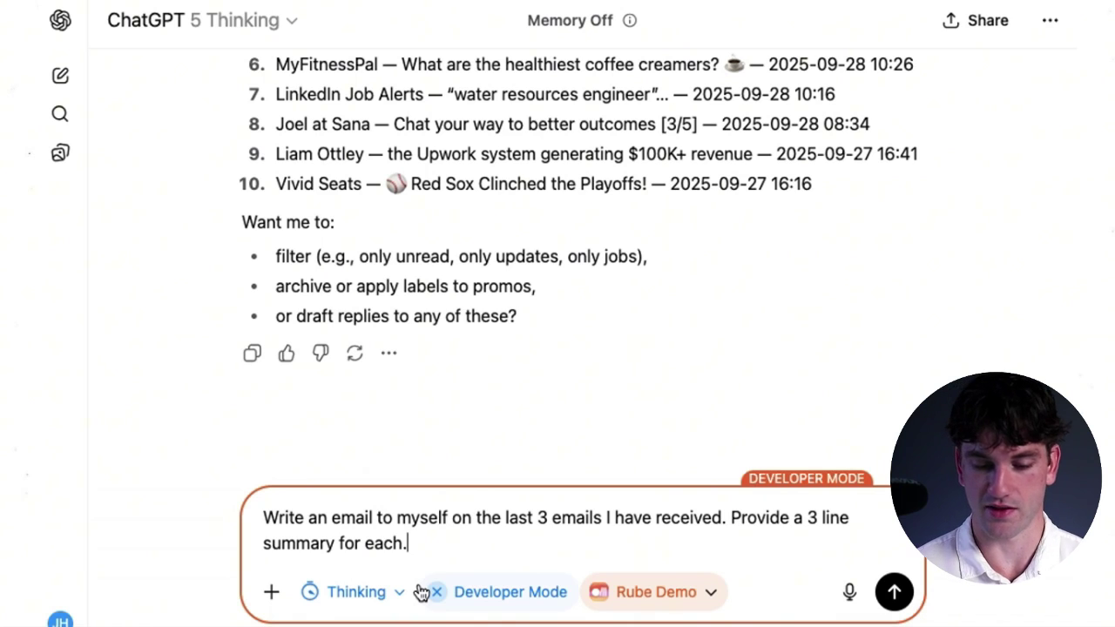
pyautogui.click(894, 593)
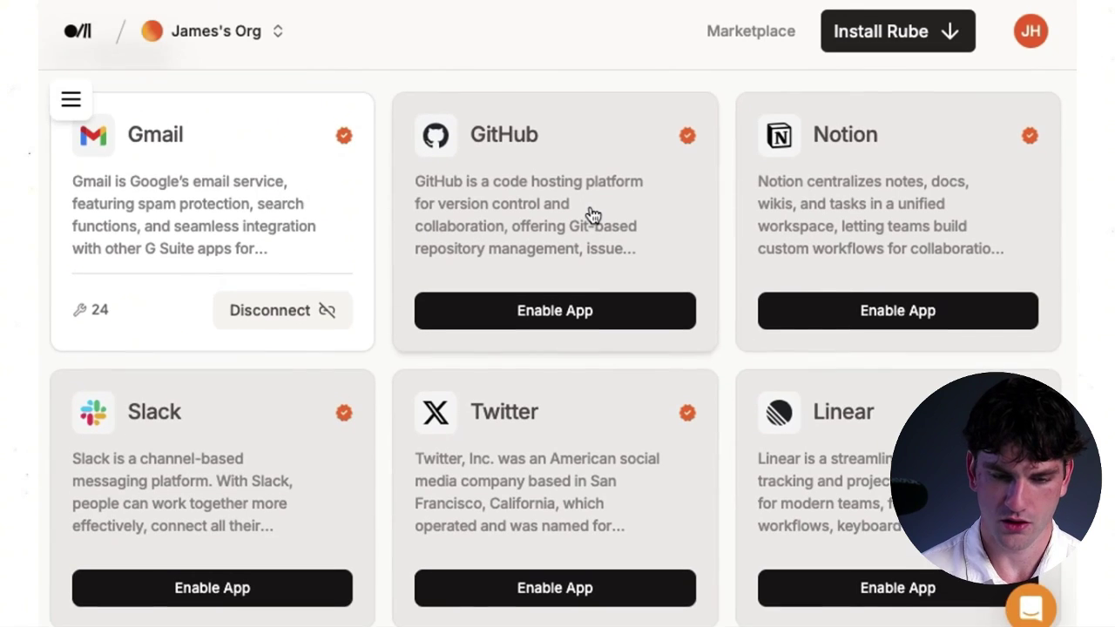
pyautogui.scroll(1, 589, 216)
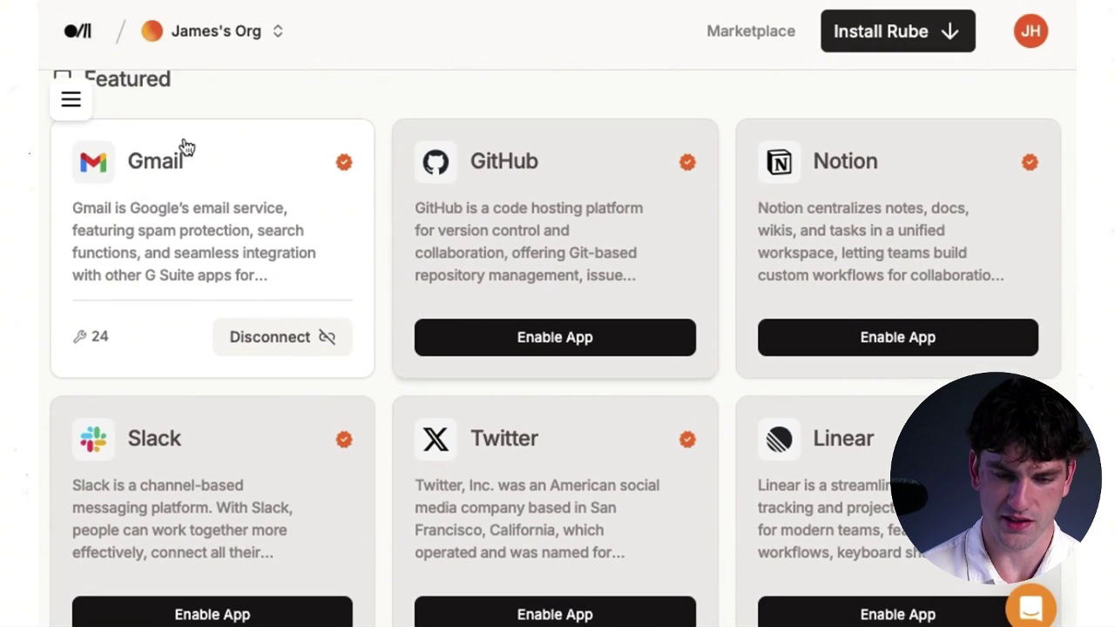
pyautogui.click(87, 112)
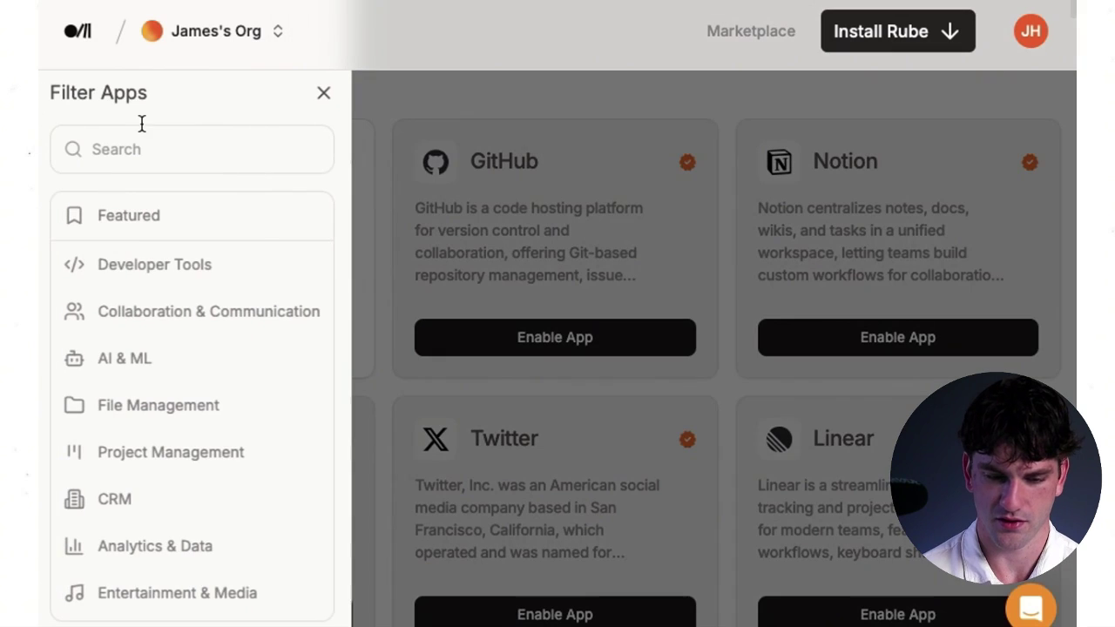
pyautogui.scroll(-6, 179, 328)
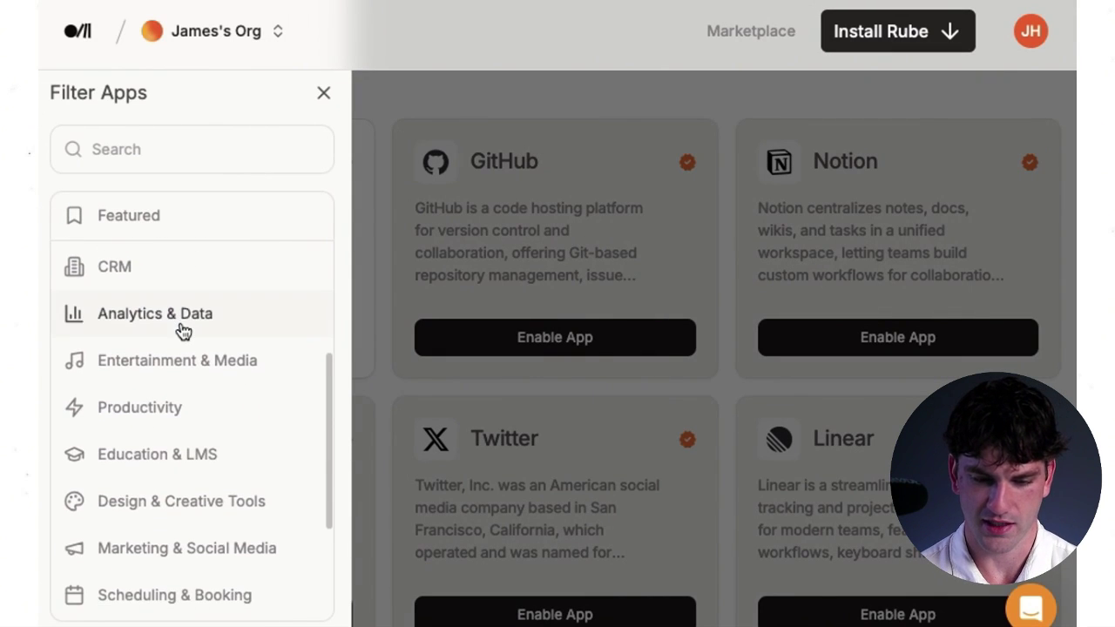
pyautogui.scroll(-3, 179, 327)
pyautogui.scroll(9, 179, 328)
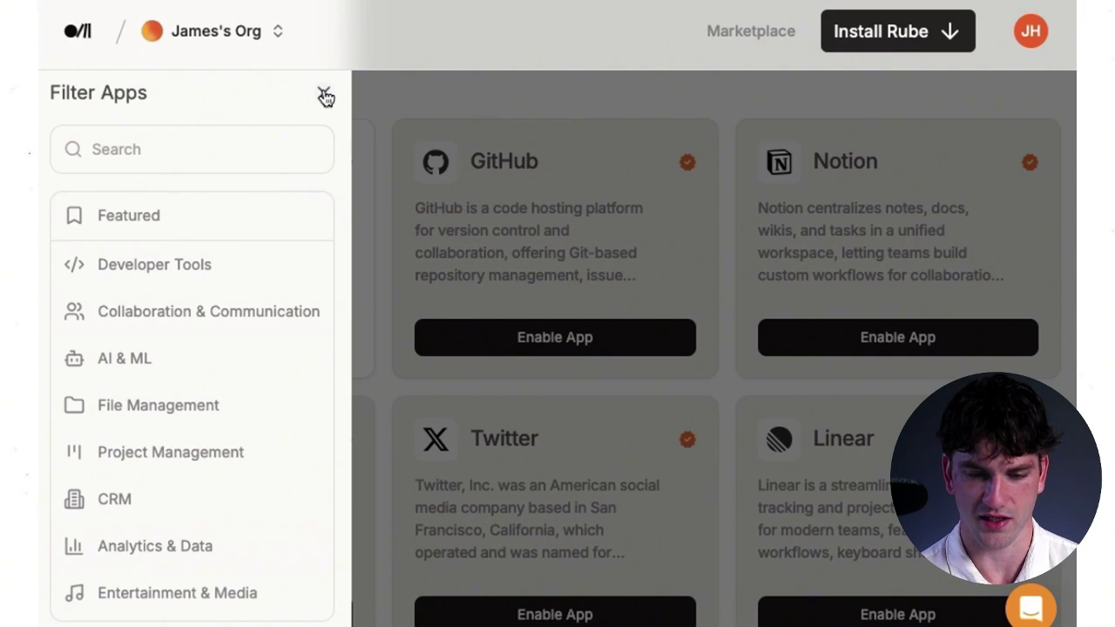
pyautogui.click(416, 149)
pyautogui.scroll(-6, 291, 329)
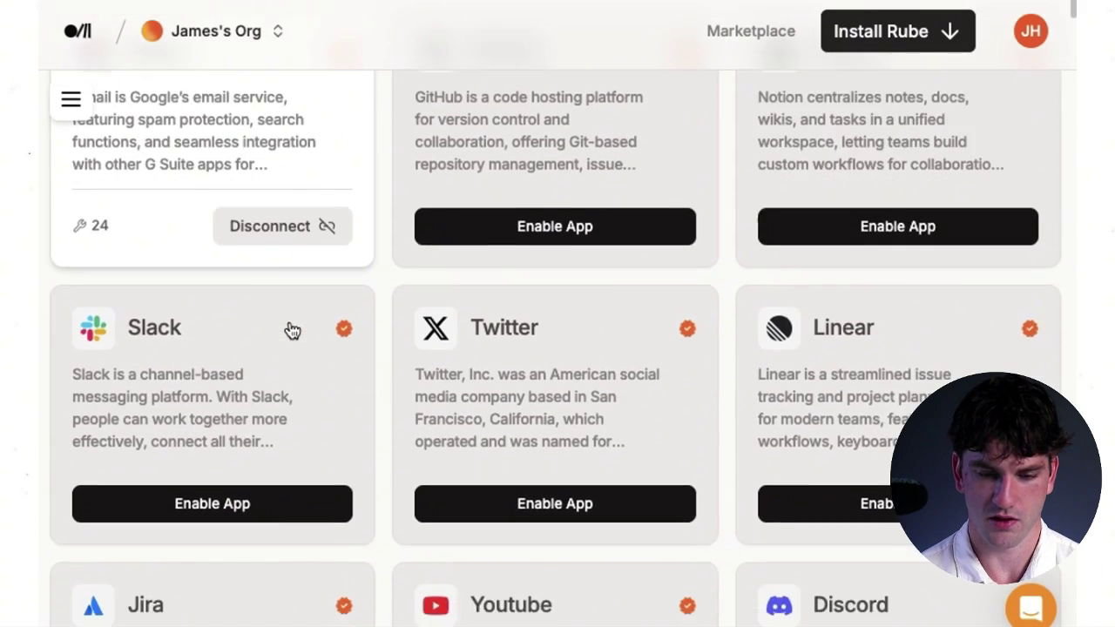
pyautogui.scroll(5, 279, 313)
pyautogui.scroll(-6, 249, 336)
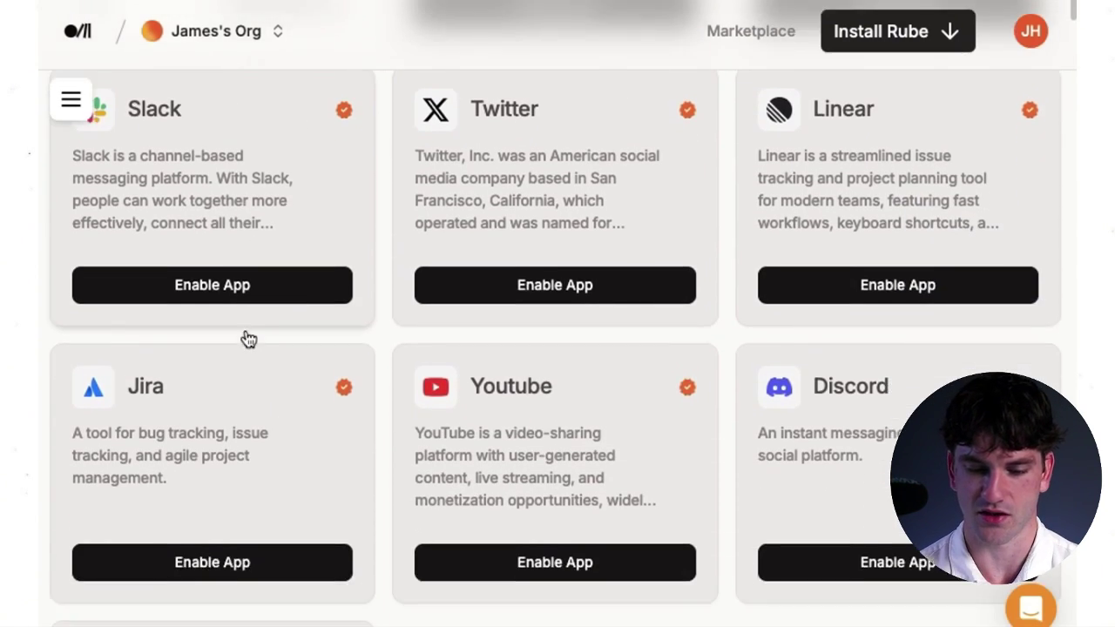
pyautogui.scroll(-5, 246, 336)
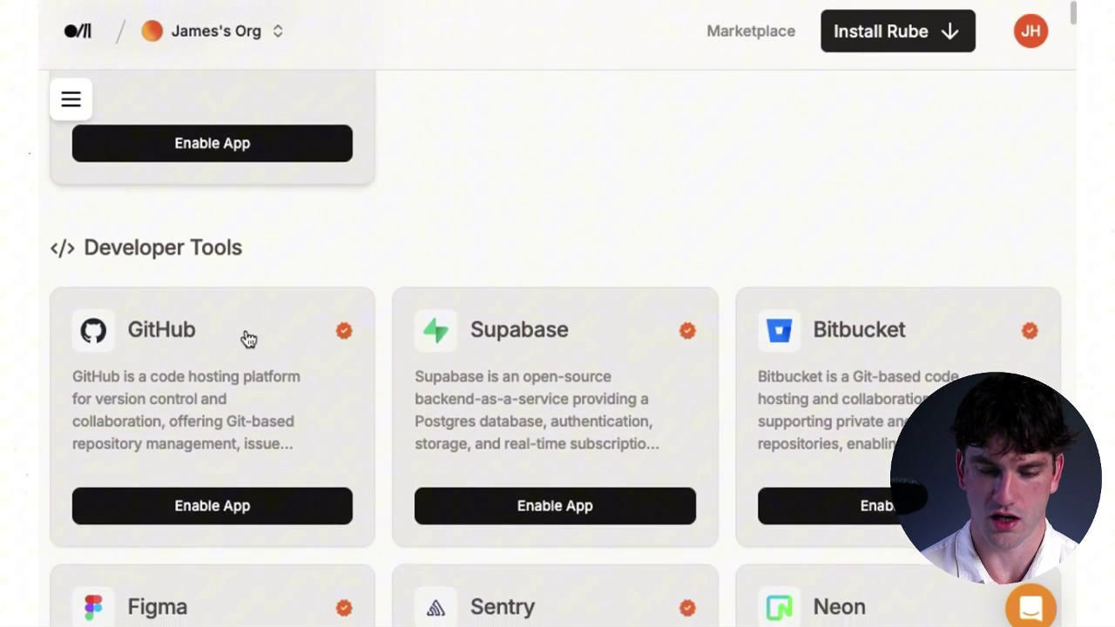
pyautogui.scroll(-1, 247, 337)
pyautogui.scroll(-3, 247, 336)
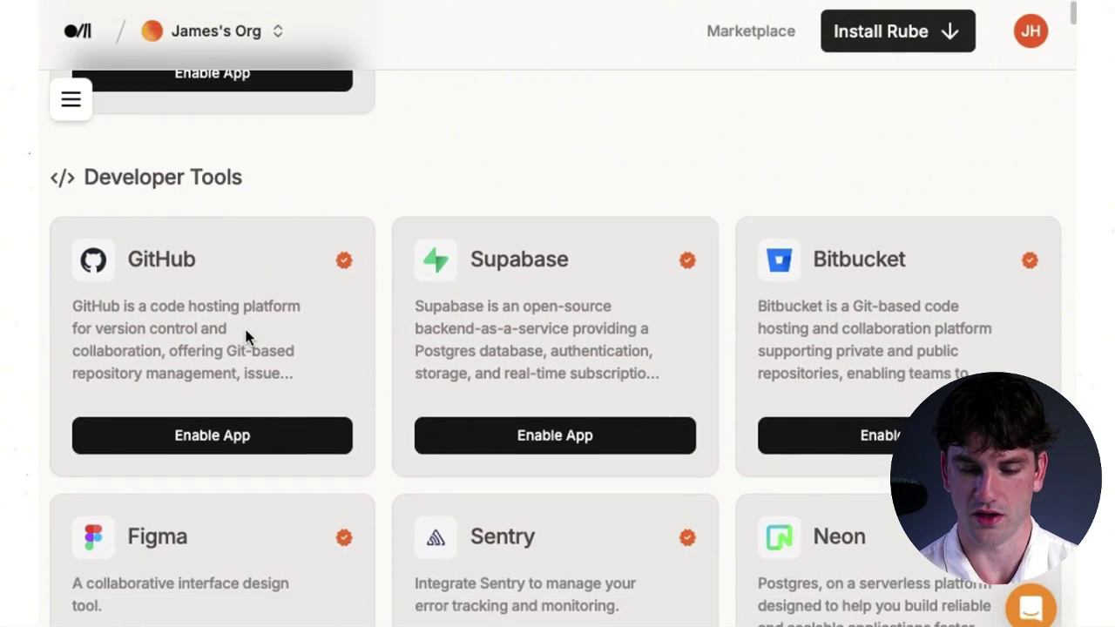
pyautogui.scroll(-5, 249, 339)
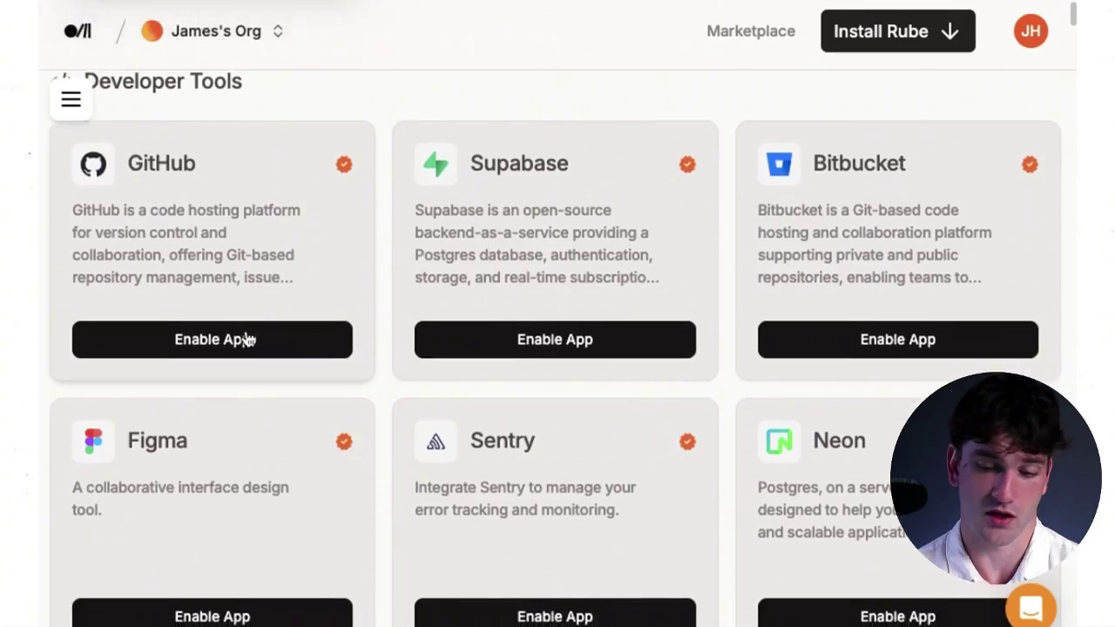
pyautogui.scroll(-20, 249, 338)
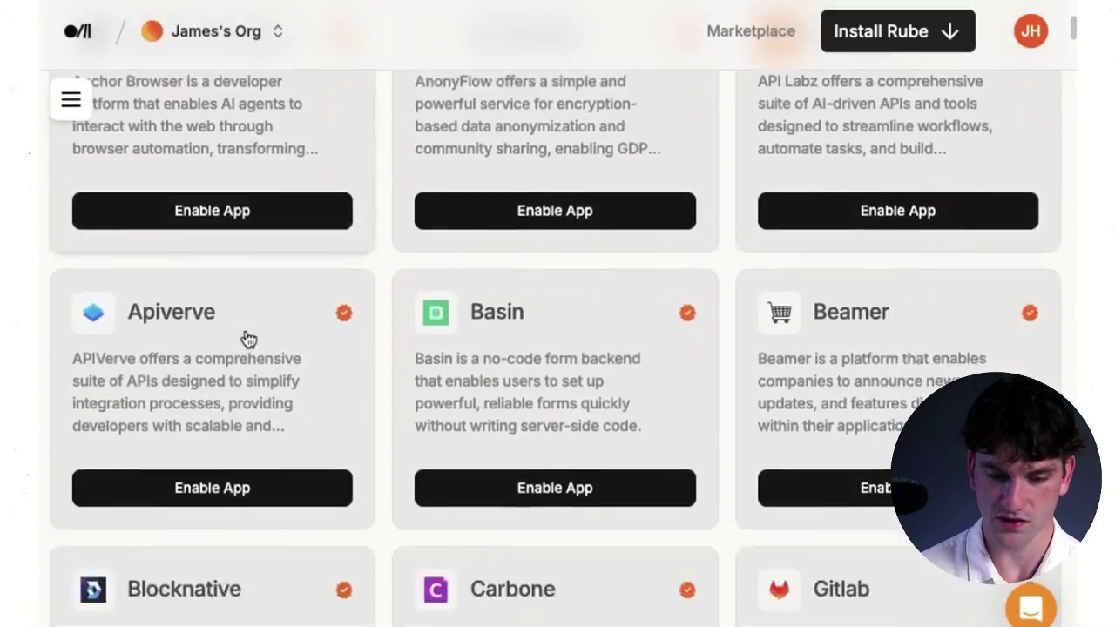
pyautogui.scroll(-20, 249, 339)
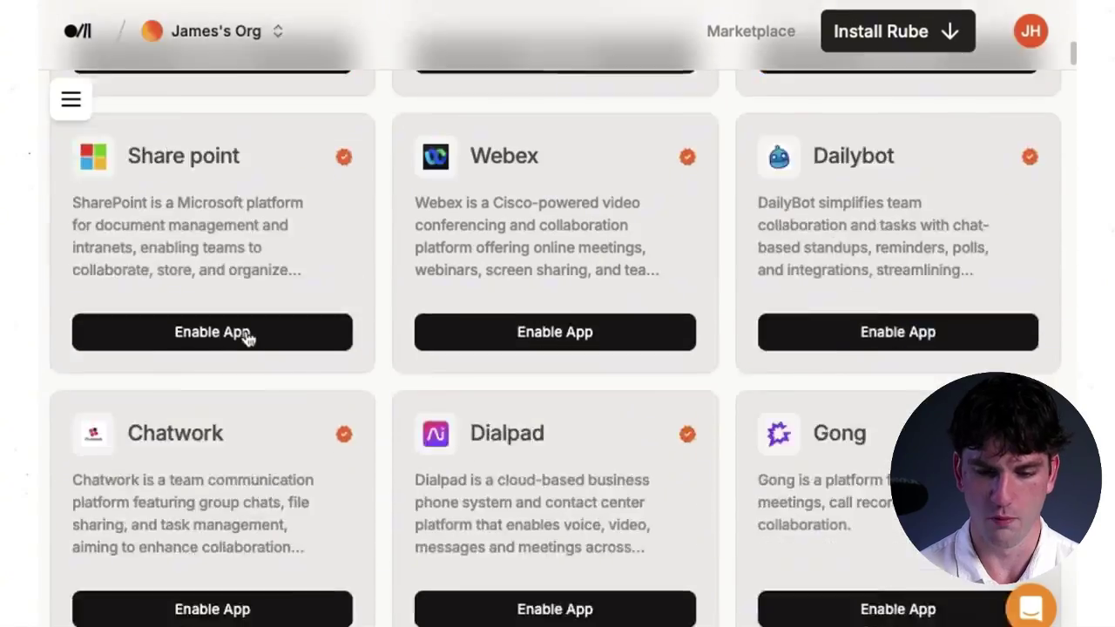
pyautogui.scroll(-10, 249, 339)
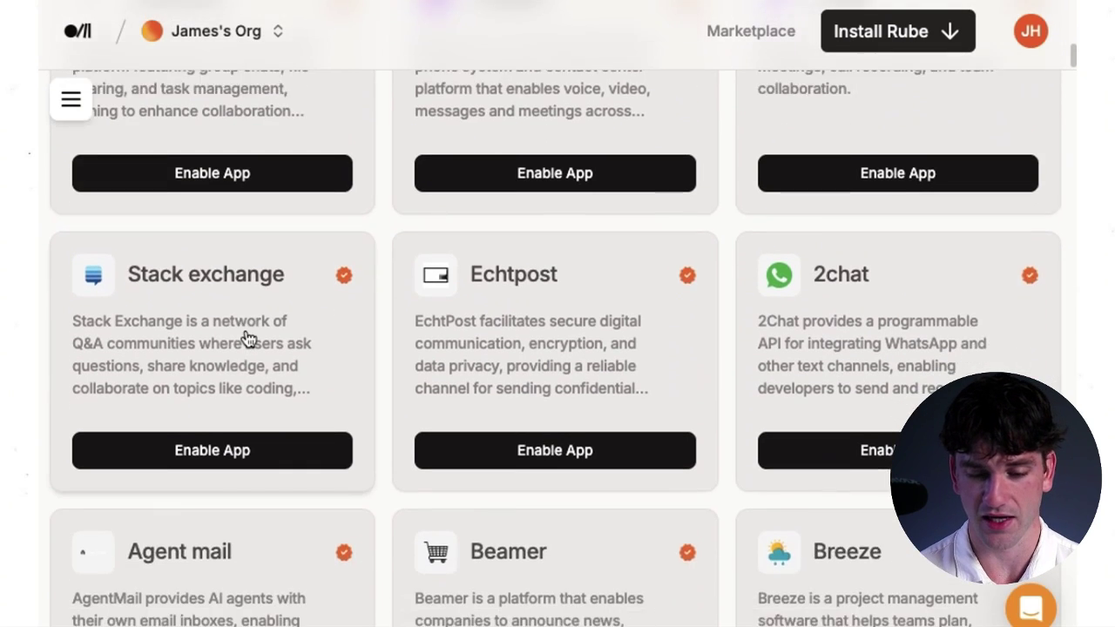
pyautogui.scroll(-1, 249, 339)
pyautogui.scroll(-1, 586, 216)
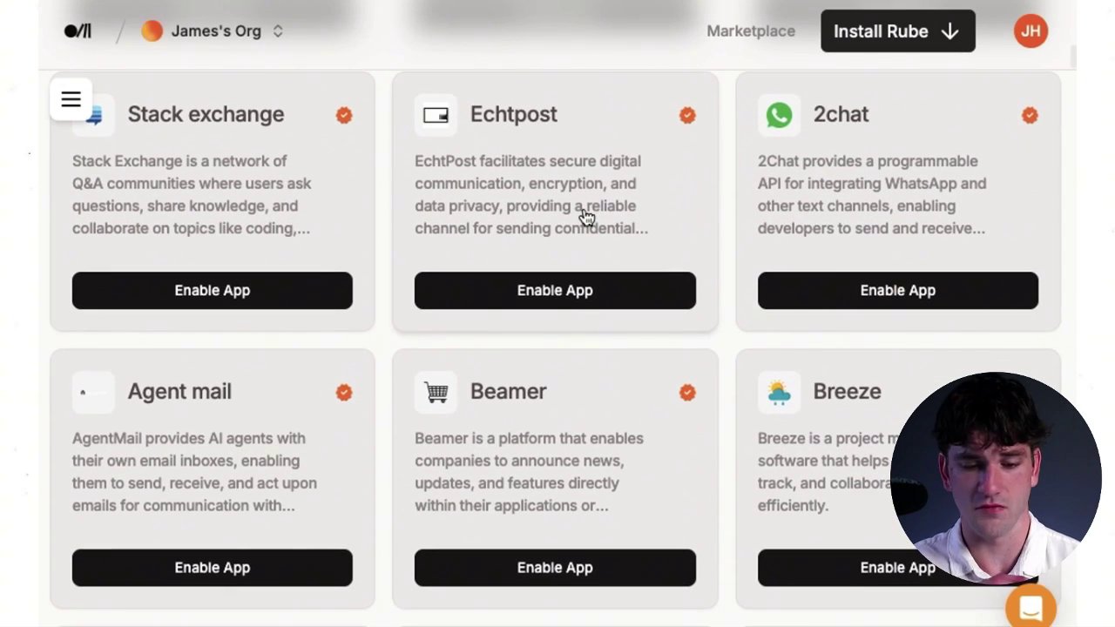
pyautogui.scroll(-1, 586, 216)
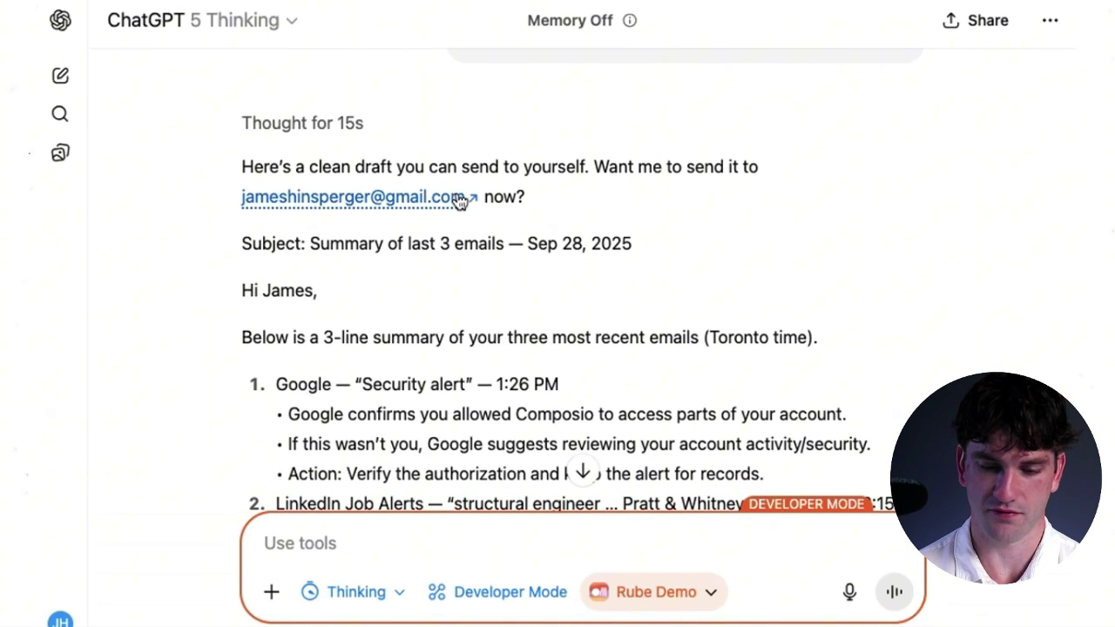
# Scroll through the drafted summary email down to the gene-therapy newsletter entry.
pyautogui.scroll(-1, 500, 249)
pyautogui.scroll(-2, 498, 246)
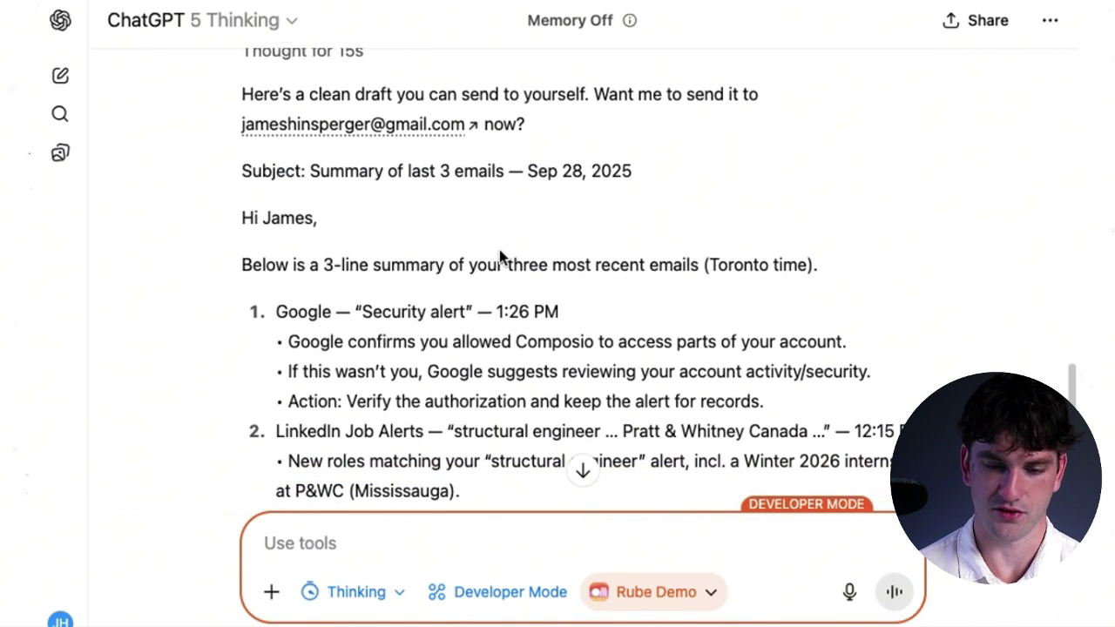
pyautogui.scroll(-3, 499, 250)
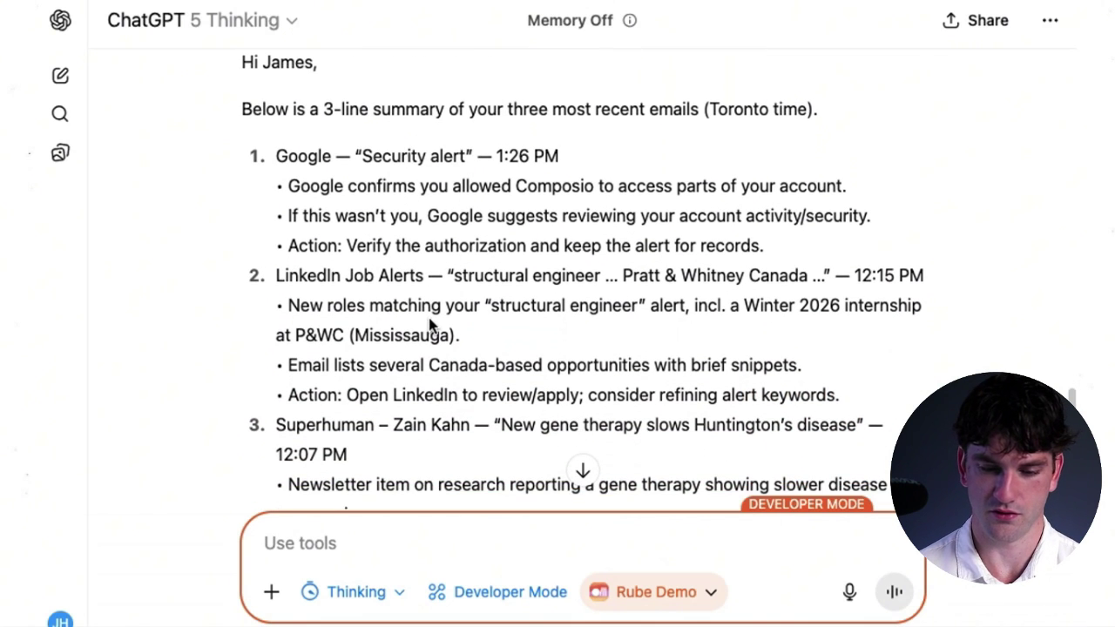
pyautogui.scroll(-3, 430, 318)
pyautogui.scroll(-4, 430, 316)
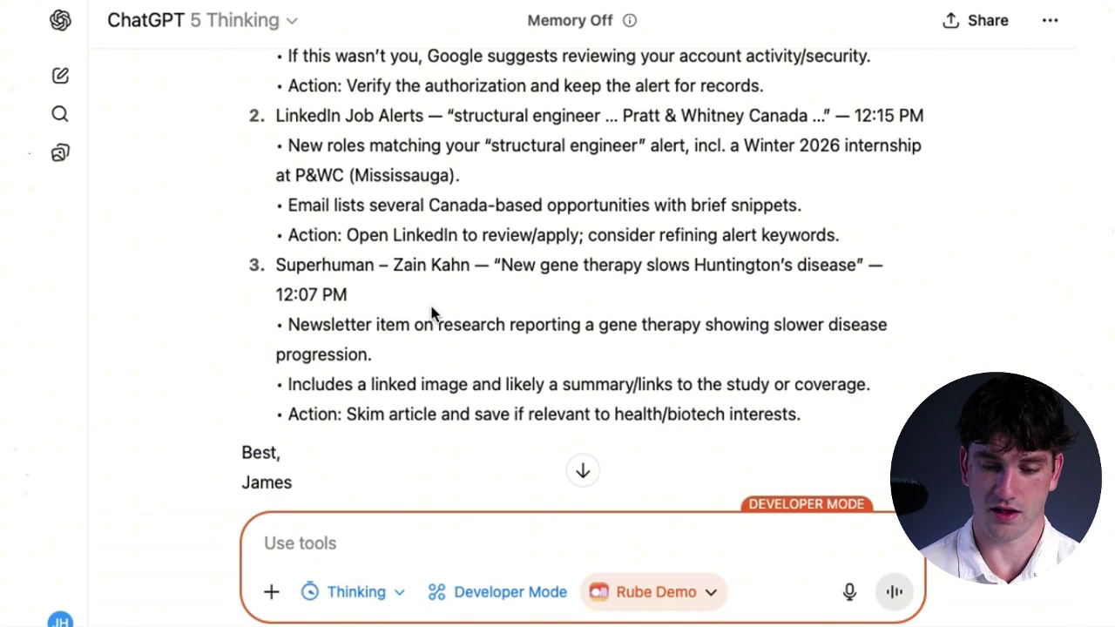
pyautogui.scroll(-4, 433, 360)
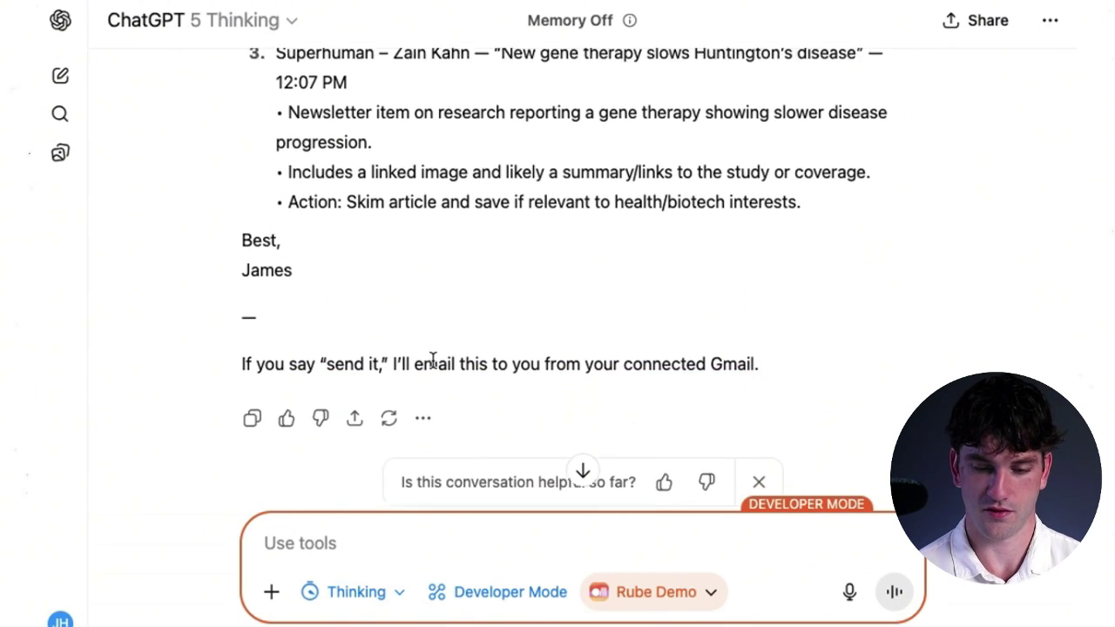
# Reply 'Send it' to approve sending the drafted summary email.
pyautogui.write('Send it')
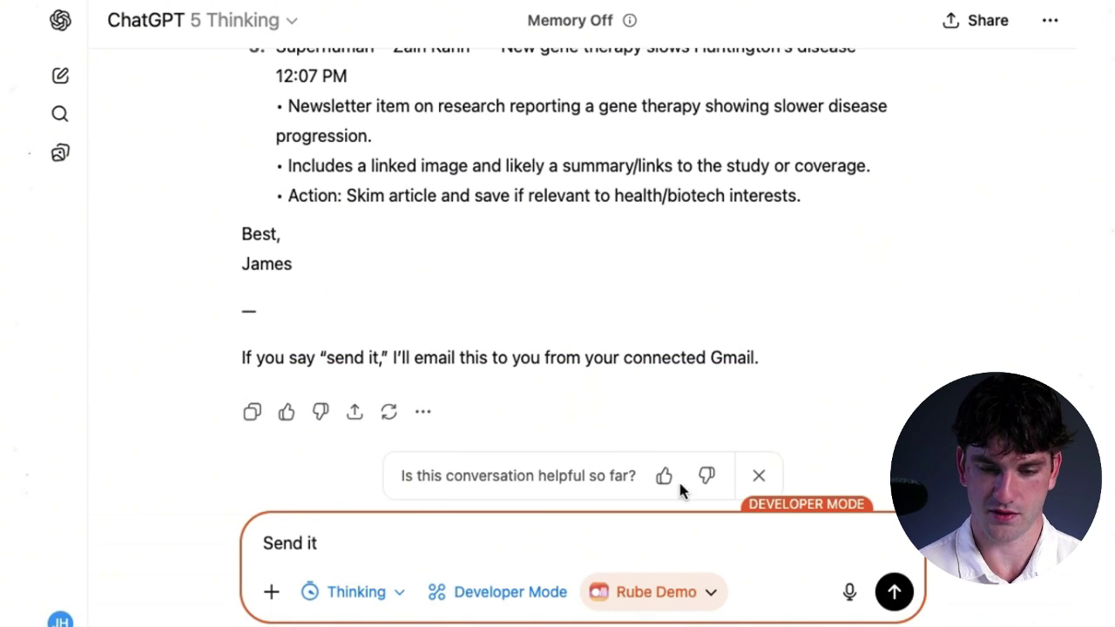
pyautogui.scroll(-2, 783, 540)
pyautogui.click(894, 591)
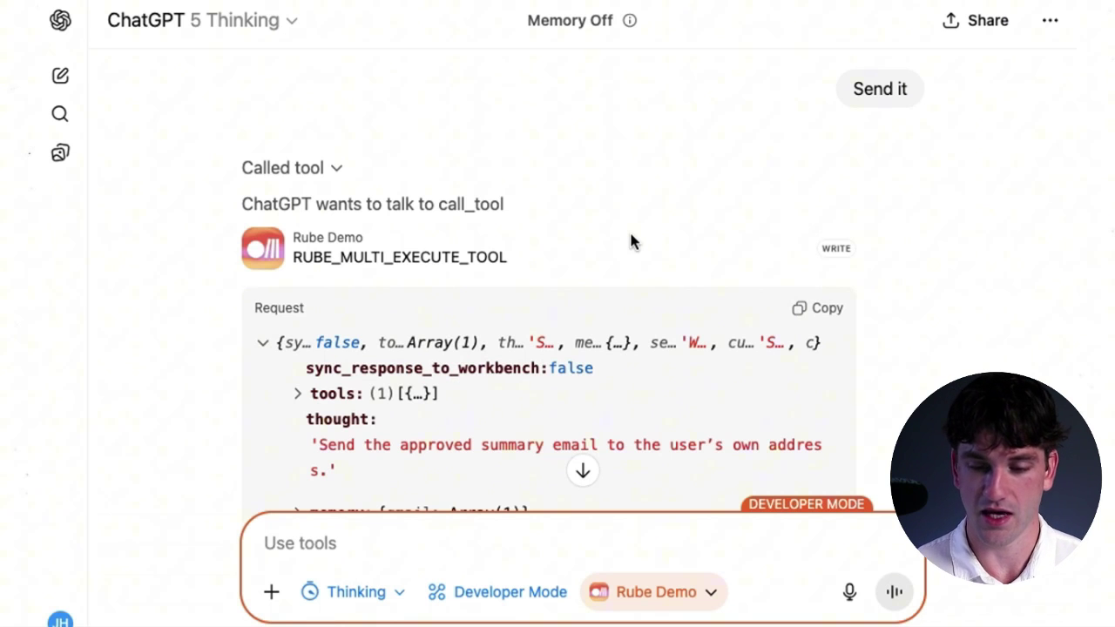
# Confirm the Rube Demo tool call so the 'Summary of last 3 emails' message is sent.
pyautogui.scroll(-2, 632, 243)
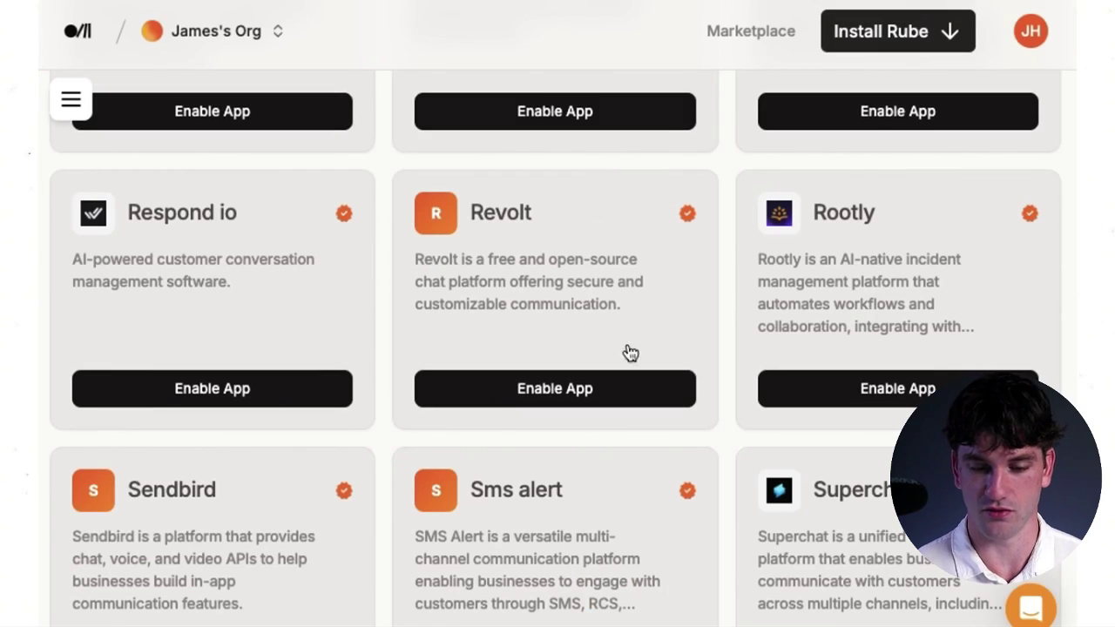
pyautogui.scroll(-20, 654, 305)
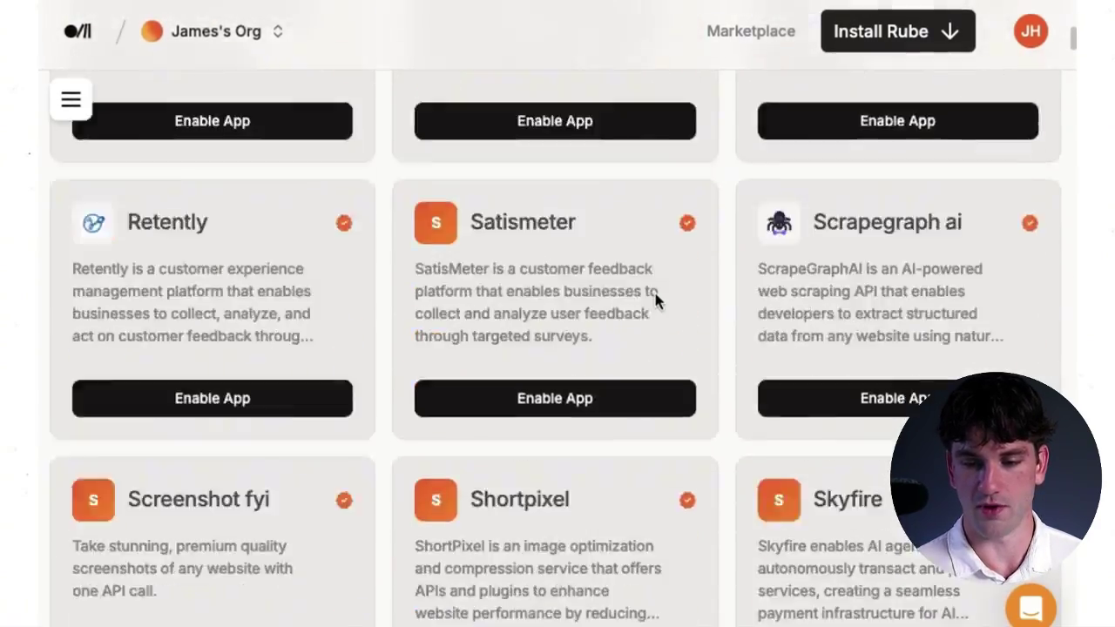
pyautogui.click(654, 296)
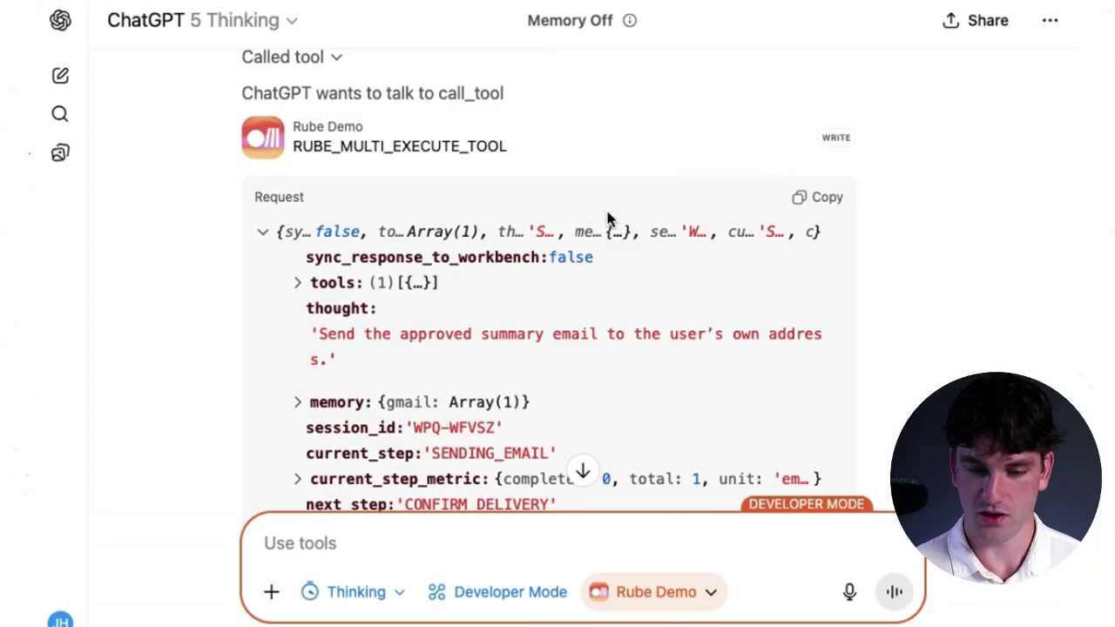
pyautogui.scroll(-3, 608, 218)
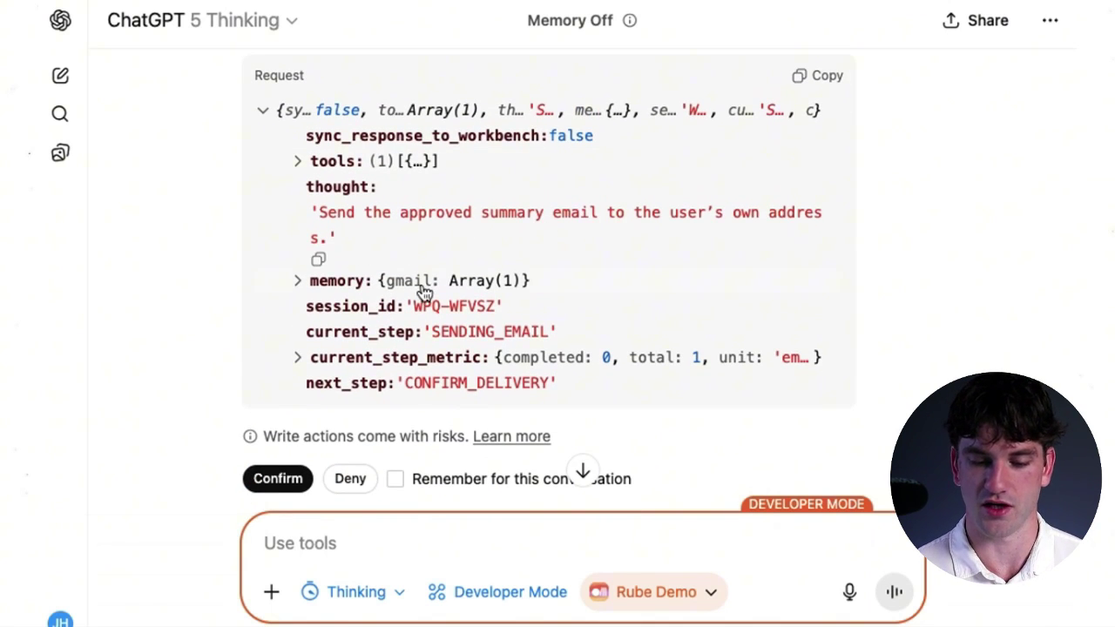
pyautogui.scroll(-1, 401, 304)
pyautogui.click(278, 430)
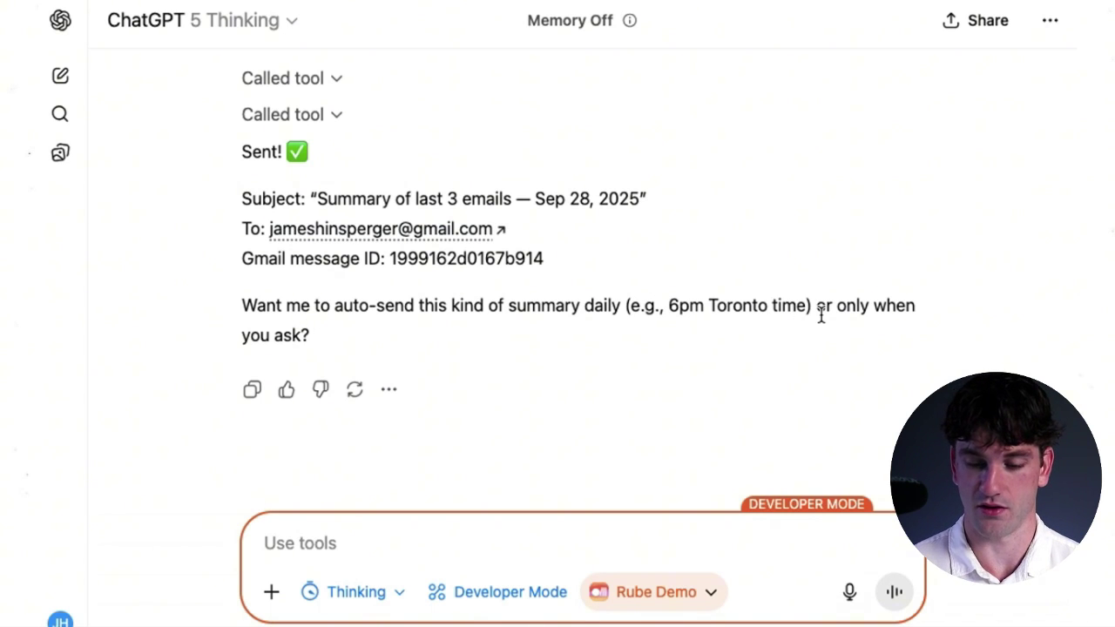
# Note the suggested 6pm Toronto daily auto-send offer, then return to Gmail.
pyautogui.moveTo(801, 301); pyautogui.dragTo(668, 301)
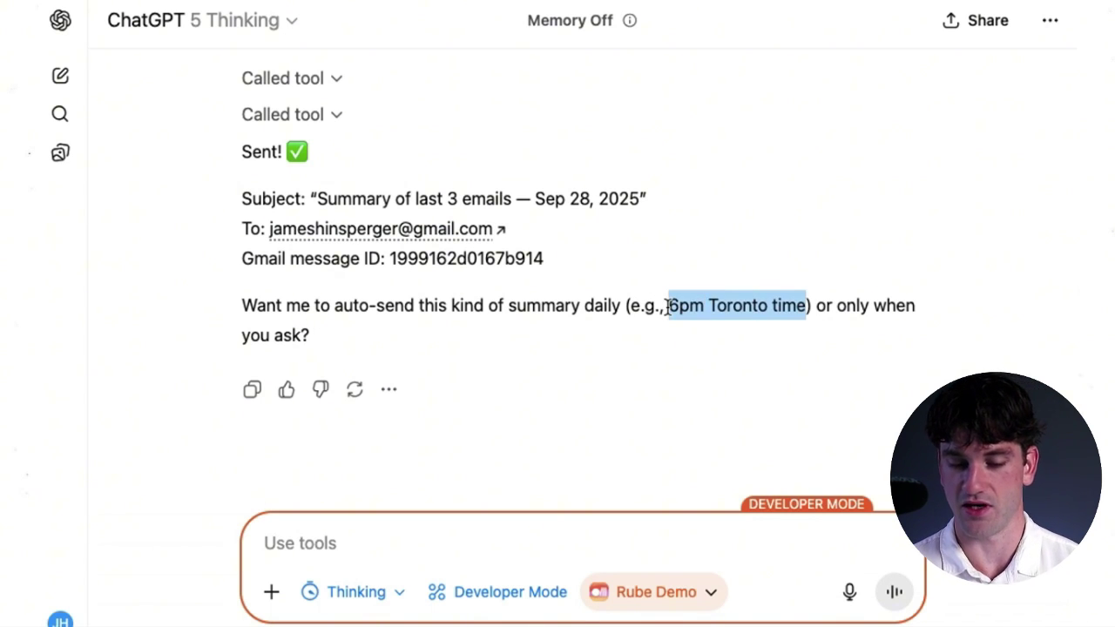
pyautogui.click(663, 314)
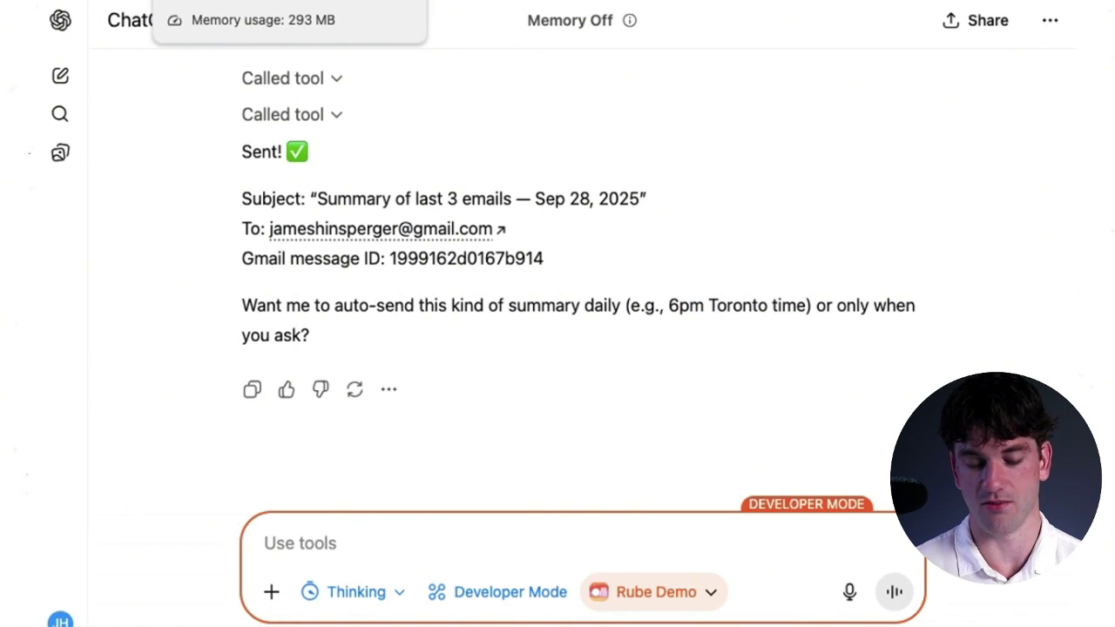
pyautogui.click(209, 2)
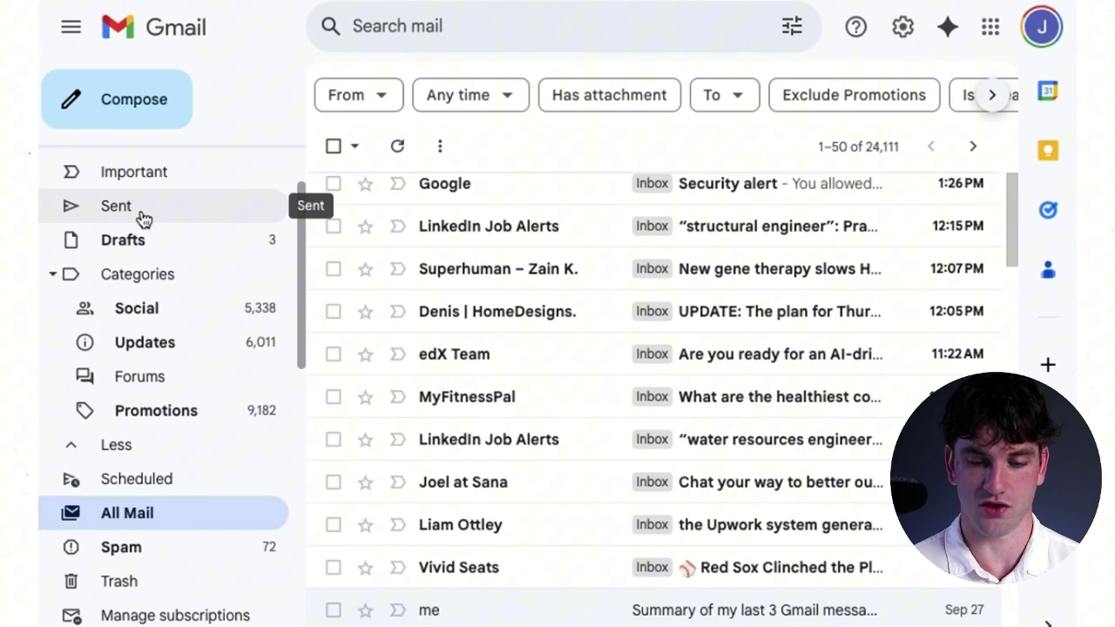
# Open the 'Summary of last 3 emails — Sep 28, 2025' message from the Sent folder.
pyautogui.click(288, 210)
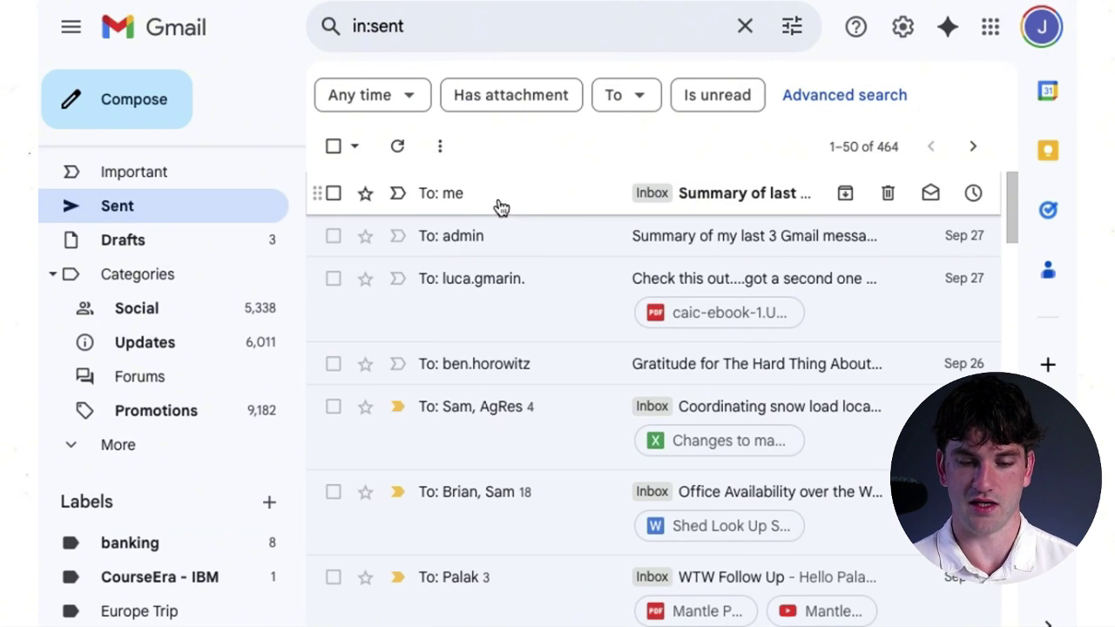
pyautogui.click(499, 198)
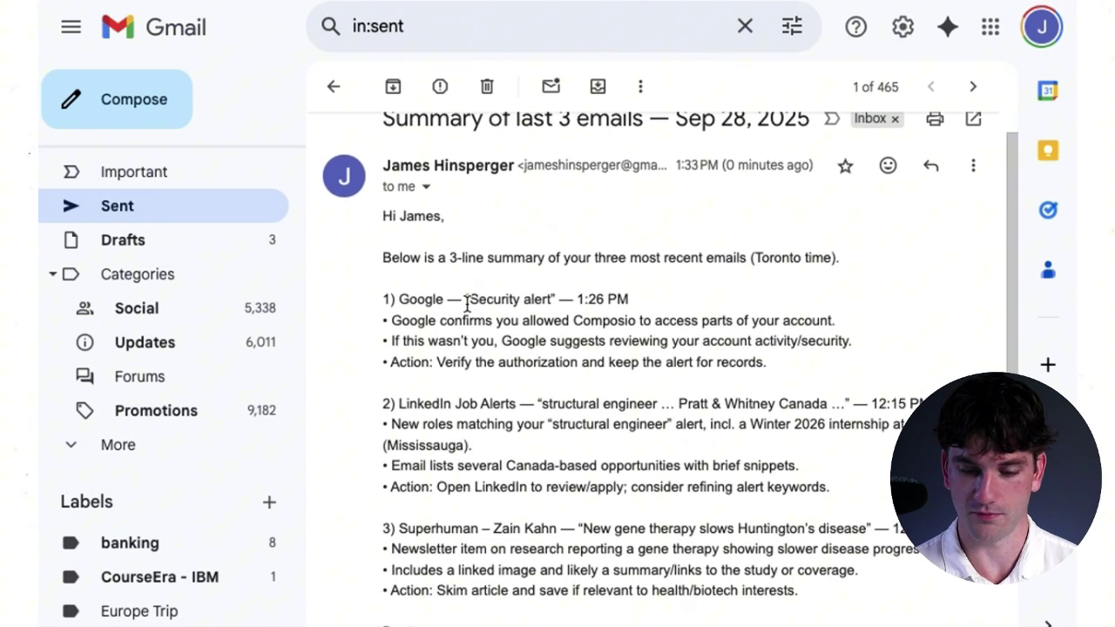